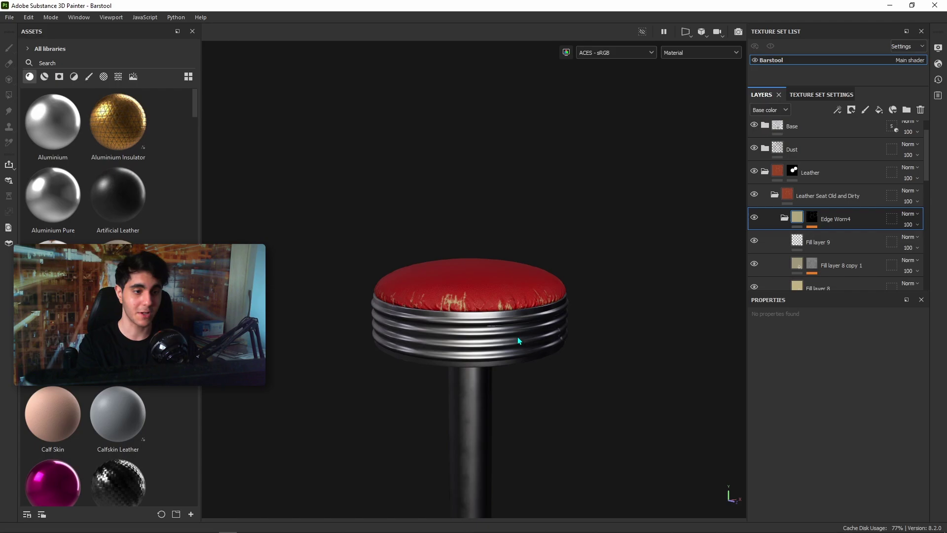
Examine the worn edge detail on the red leather seat of the barstool from different distances and angles.
scroll(499, 337, up, 3)
alt+drag(489, 302, 500, 323)
scroll(501, 323, down, 1)
alt+middle_drag(503, 316, 509, 324)
scroll(513, 328, down, 1)
scroll(521, 340, up, 3)
scroll(503, 340, down, 4)
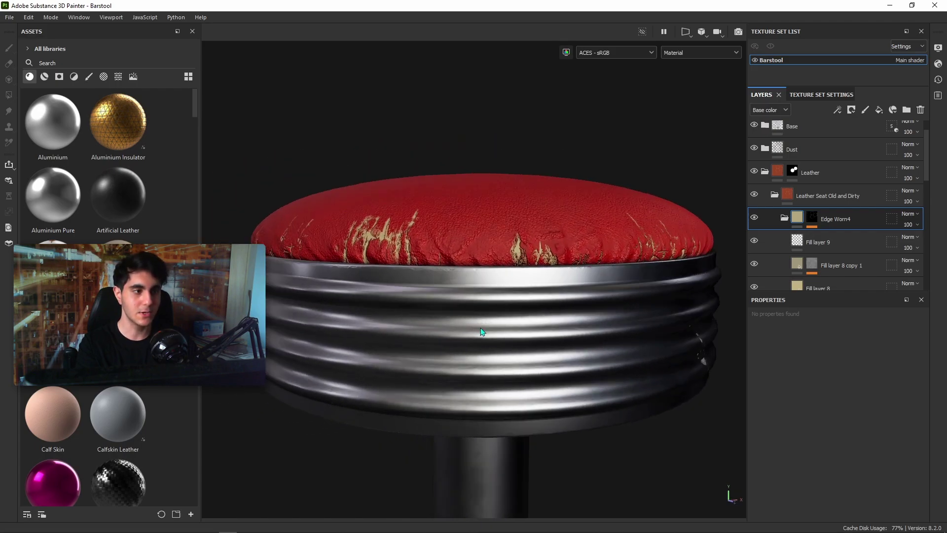
scroll(538, 335, up, 3)
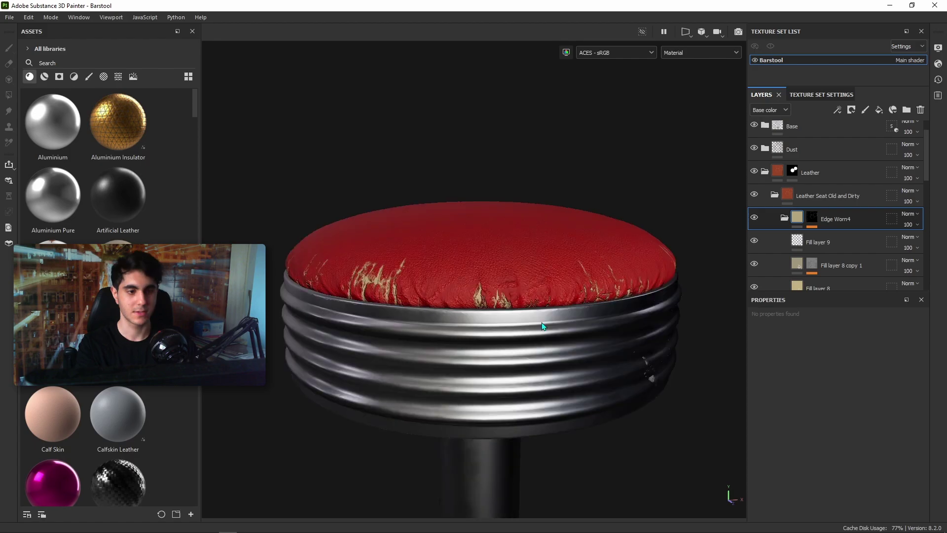
scroll(582, 304, down, 1)
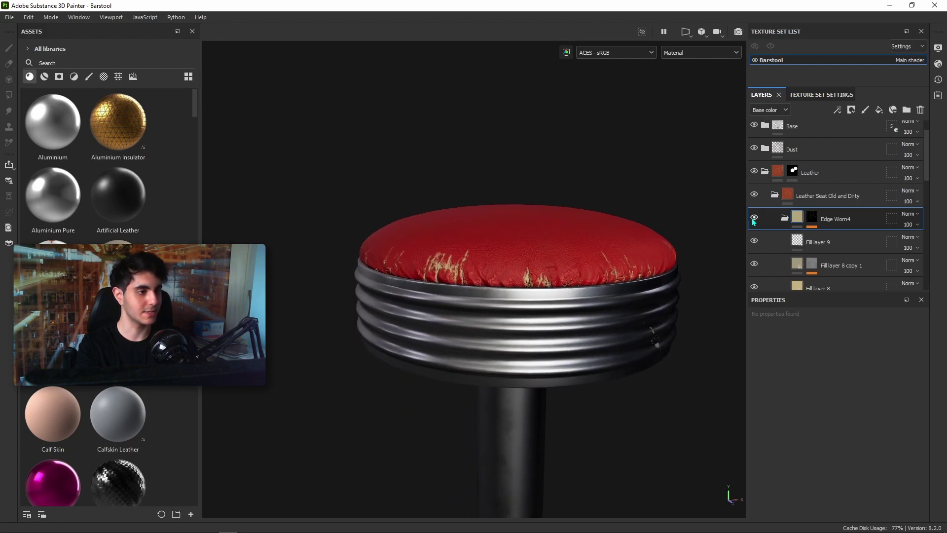
Hide the Edge Worn4 folder and add a new folder named Edge Worn5 above it.
scroll(606, 297, down, 2)
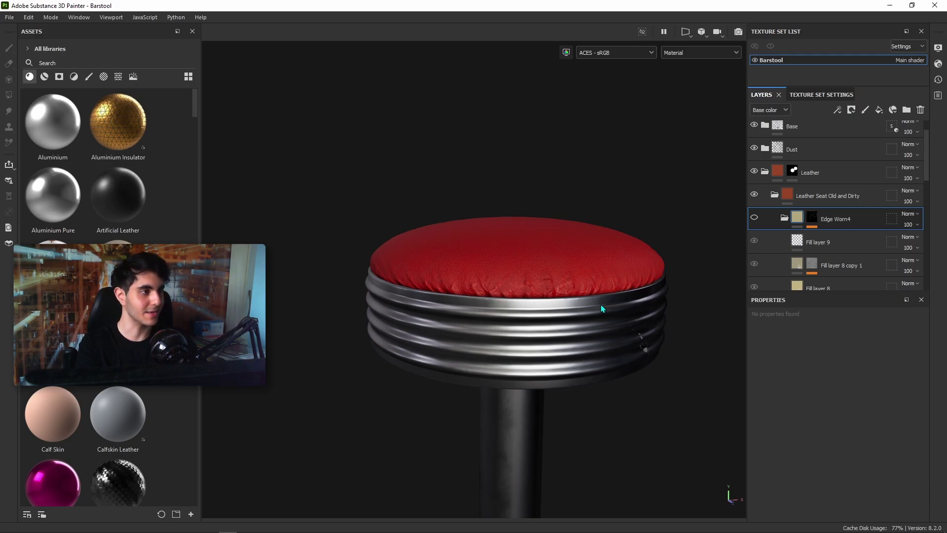
click(909, 112)
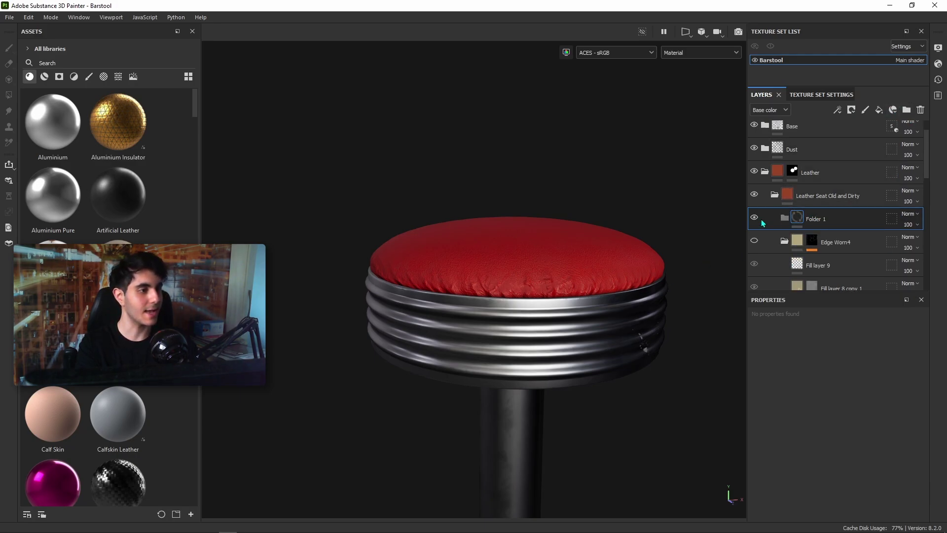
double_click(819, 219)
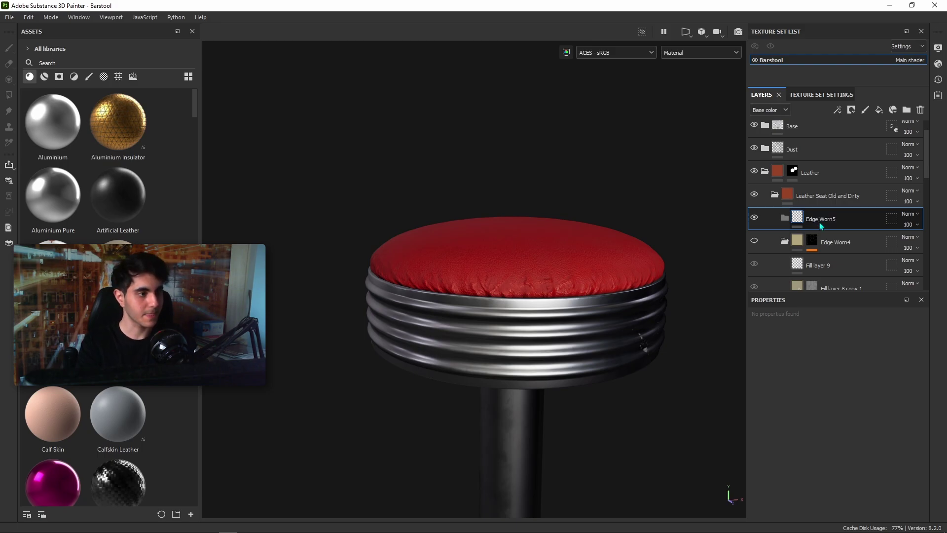
key(Return)
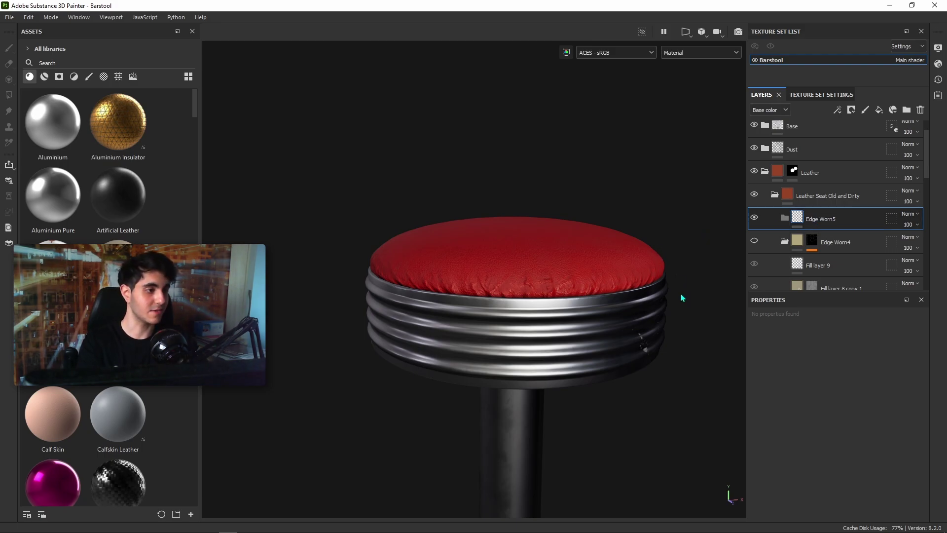
Add a fill layer inside the Edge Worn5 folder and set its roughness to 0.9723.
scroll(652, 292, up, 2)
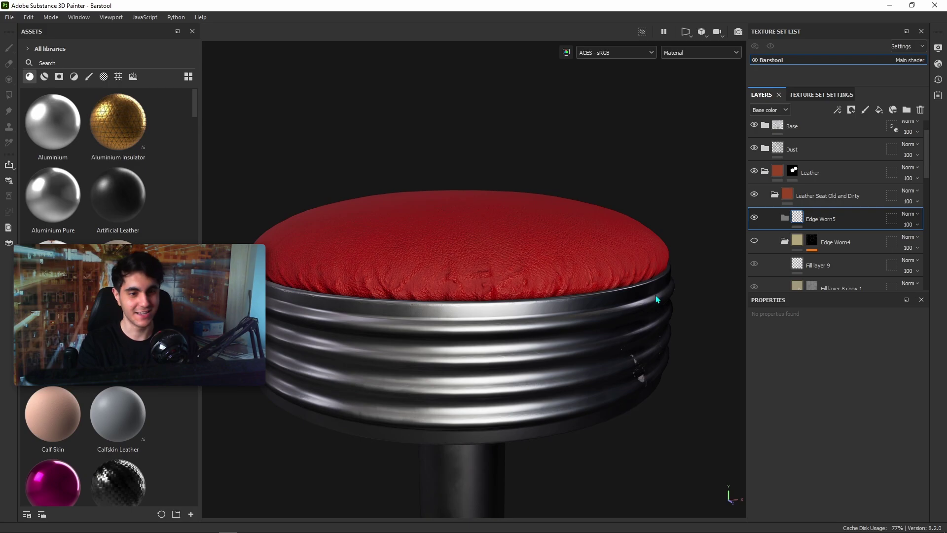
scroll(610, 298, down, 3)
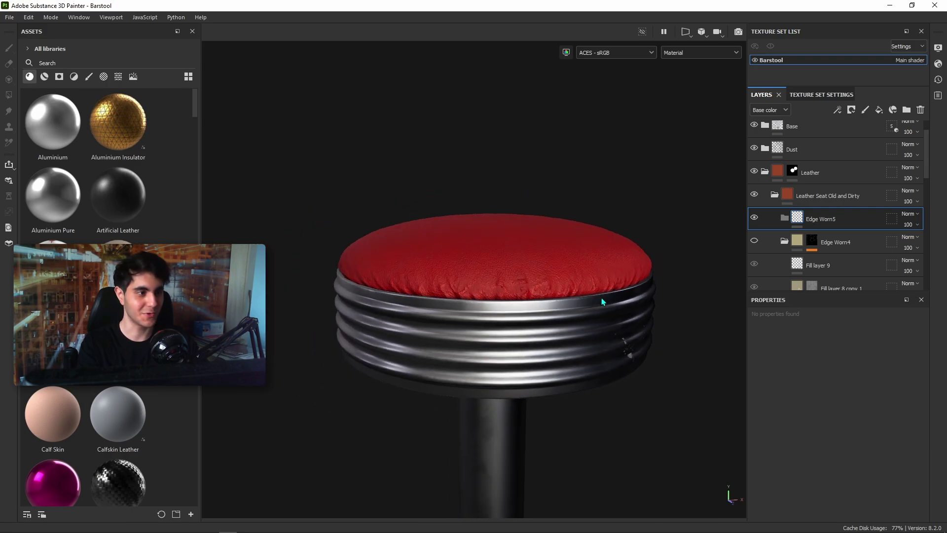
scroll(592, 302, up, 2)
scroll(583, 309, up, 4)
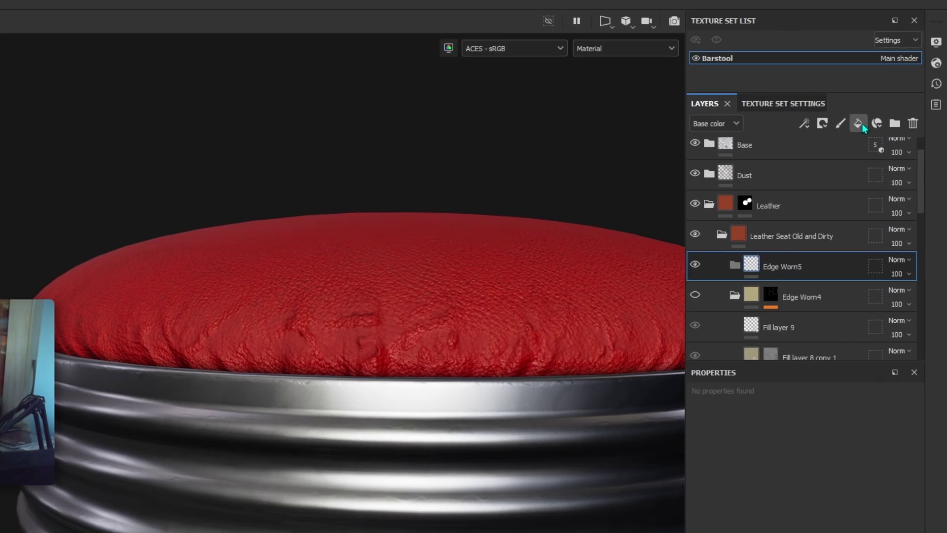
scroll(784, 486, down, 5)
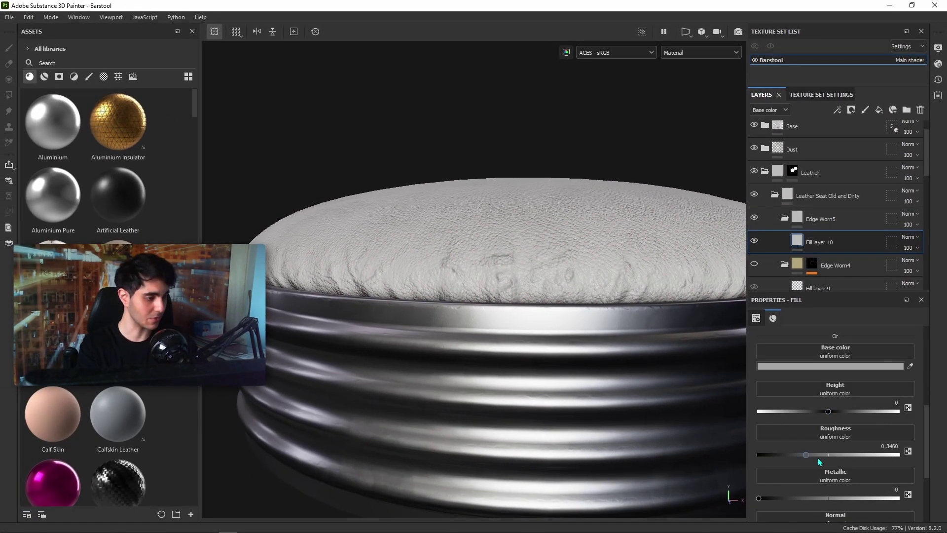
drag(818, 458, 896, 457)
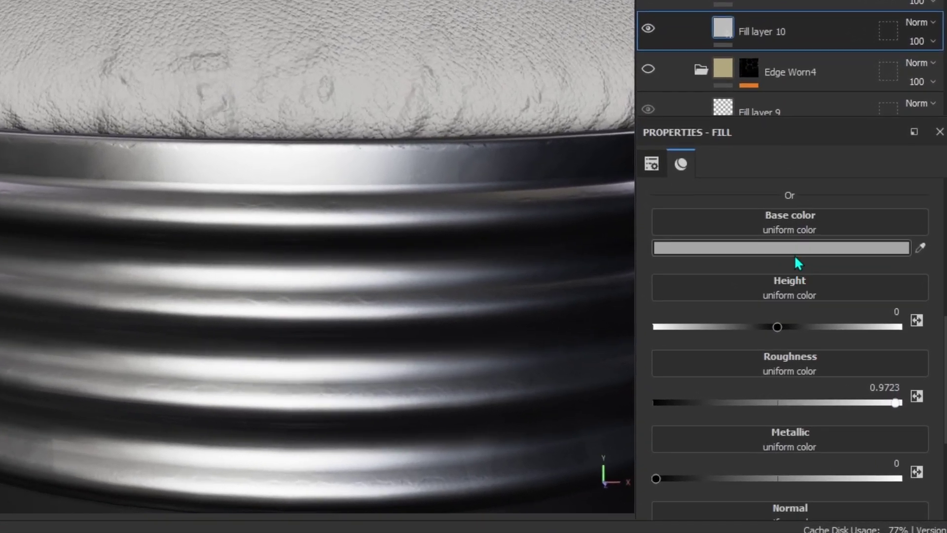
Set the new fill layer's base color to a light tan, DEB37D.
click(838, 366)
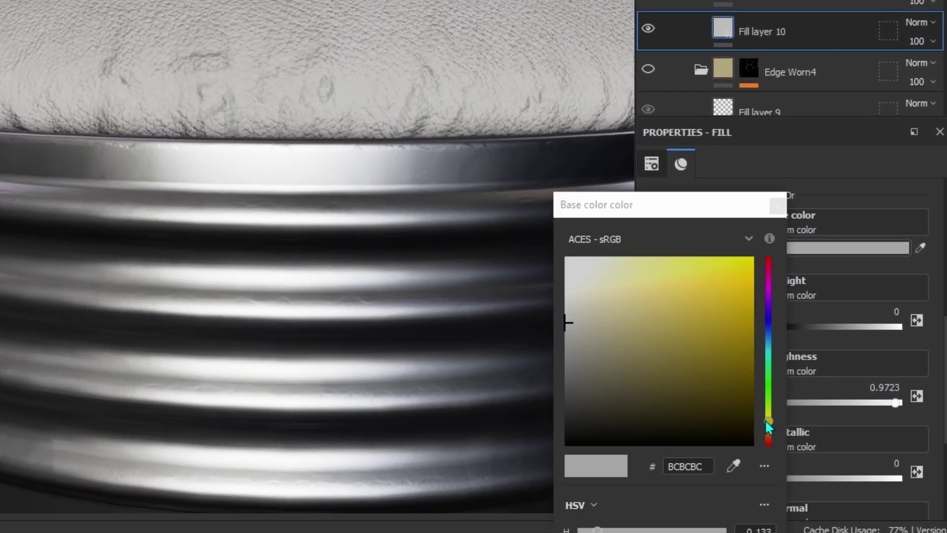
drag(698, 295, 701, 306)
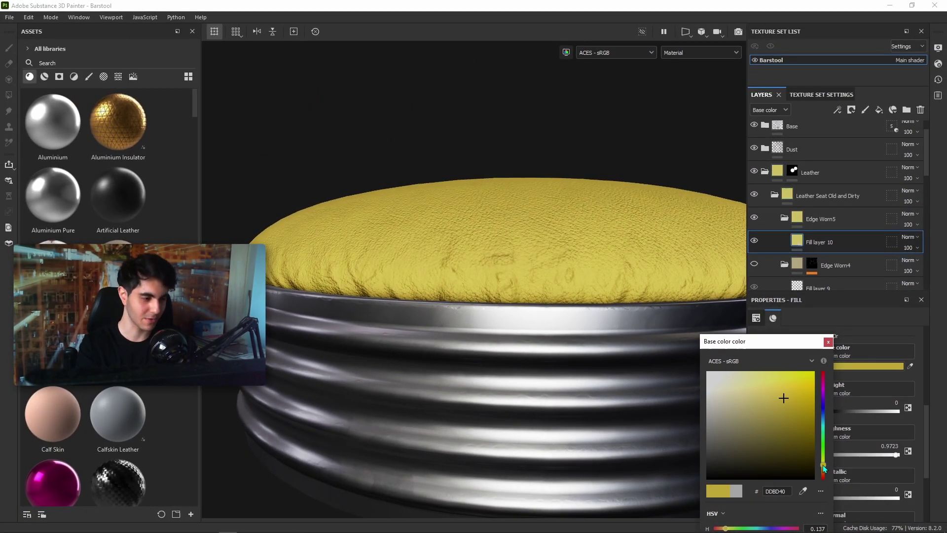
drag(823, 466, 823, 469)
drag(765, 342, 809, 242)
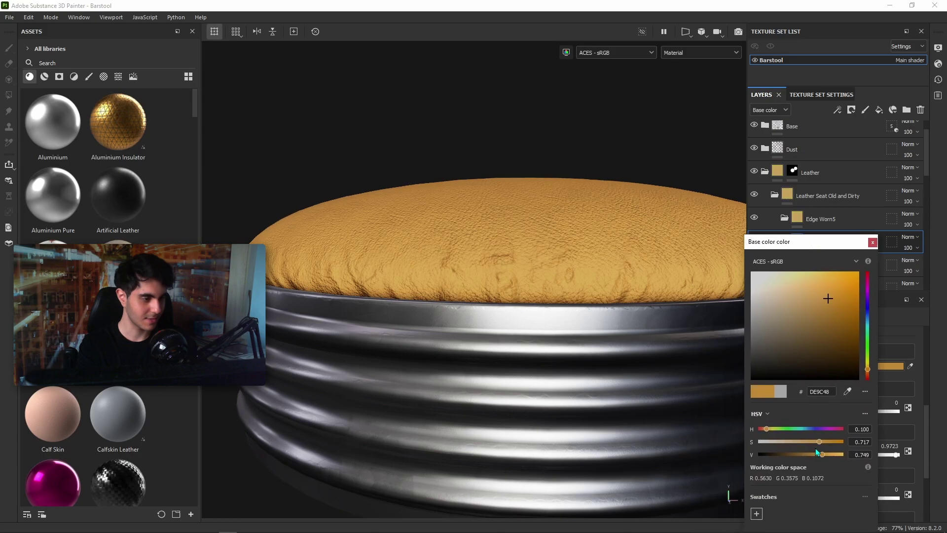
drag(815, 443, 799, 446)
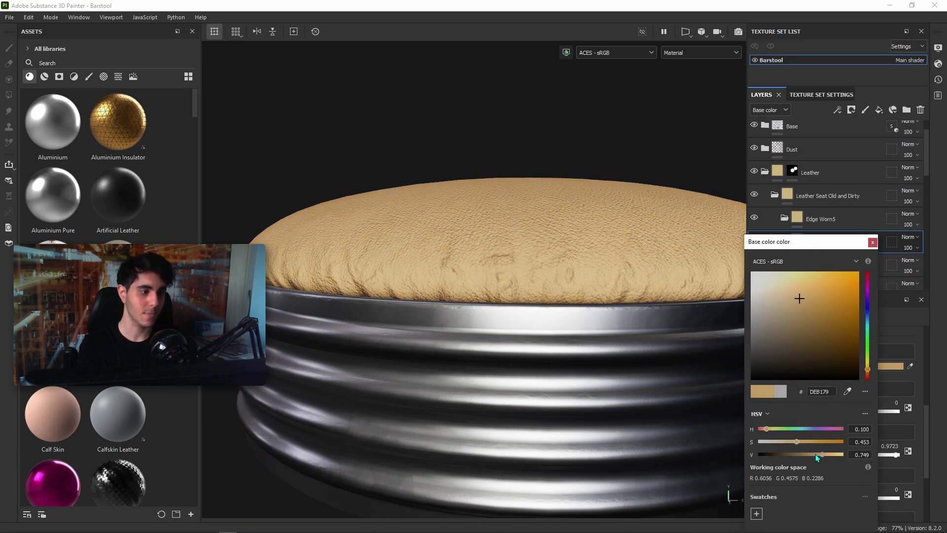
drag(822, 454, 822, 456)
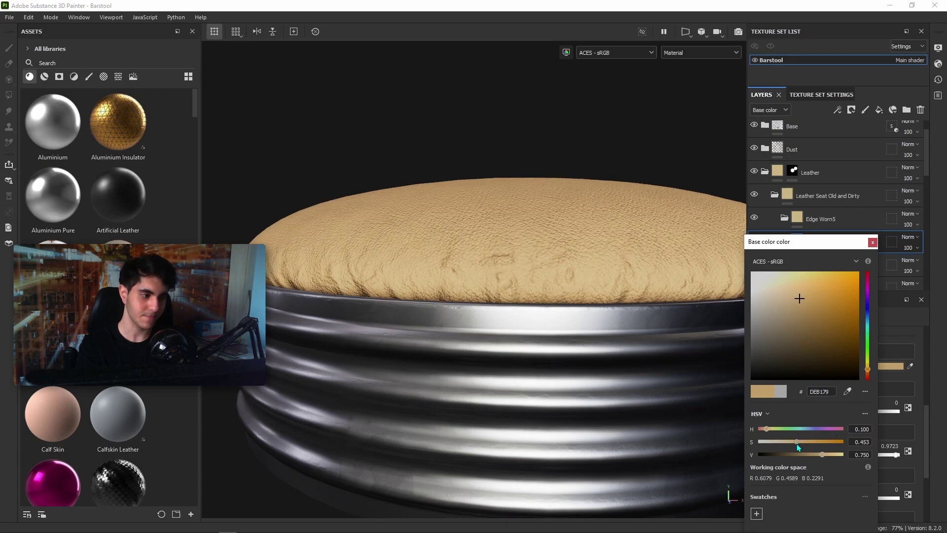
click(872, 242)
Duplicate the tan fill layer directly above the original inside the Edge Worn5 folder.
scroll(558, 364, down, 3)
alt+right_drag(560, 366, 601, 332)
scroll(602, 332, down, 3)
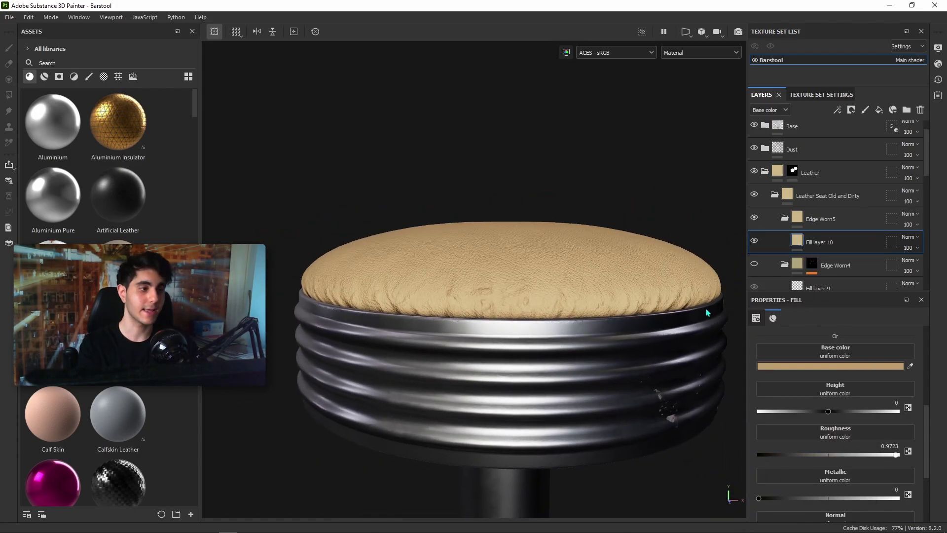
drag(831, 245, 812, 249)
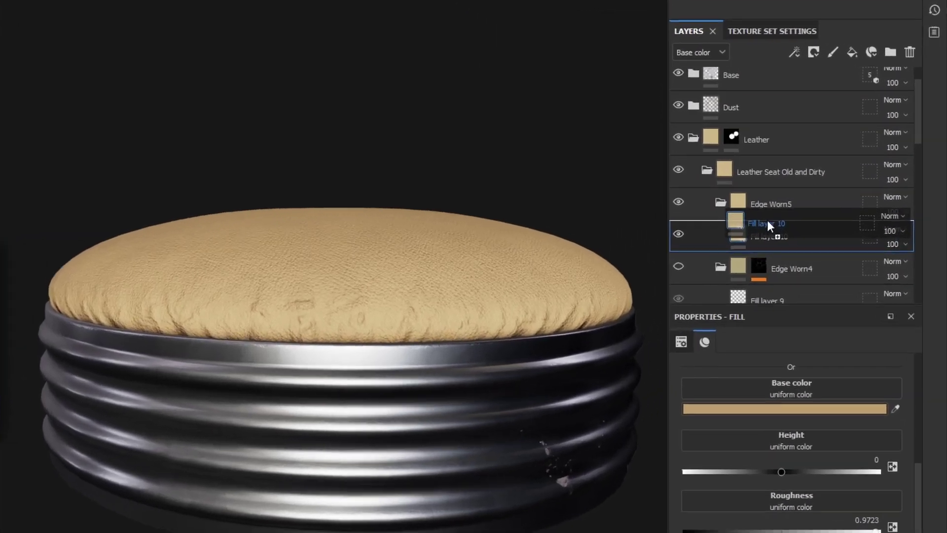
alt+drag(610, 238, 607, 201)
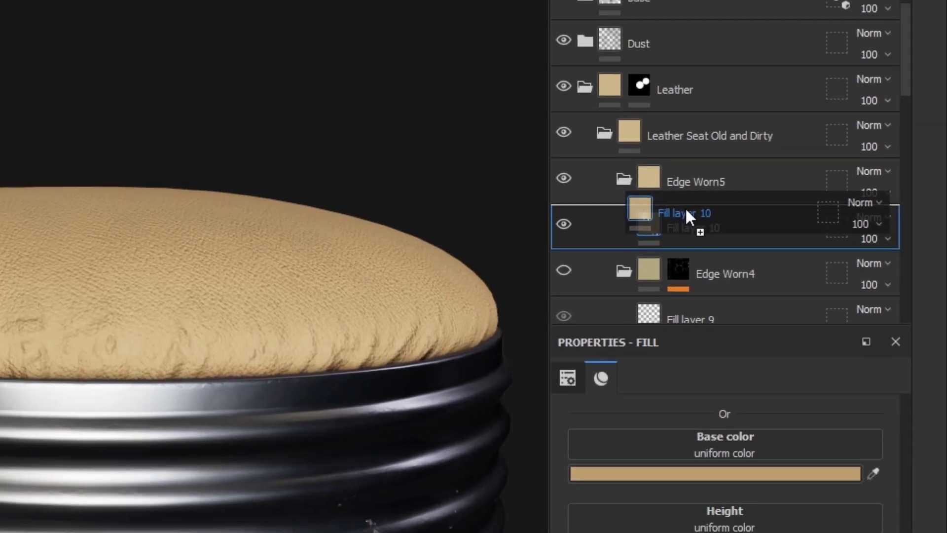
alt+drag(685, 206, 681, 206)
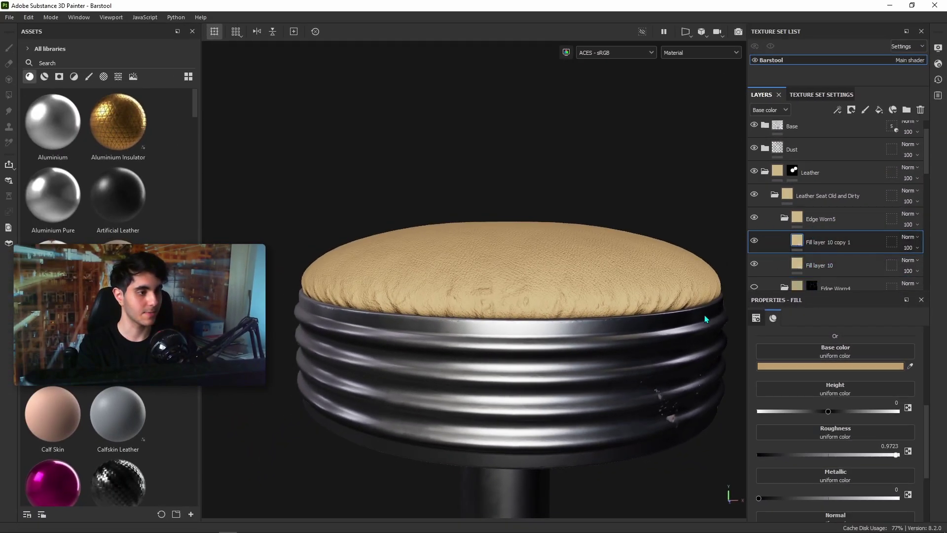
Change the base color of the duplicated fill layer to a slightly darker, duller tan.
alt+drag(606, 342, 582, 344)
scroll(583, 344, up, 2)
alt+middle_drag(582, 342, 607, 342)
click(833, 365)
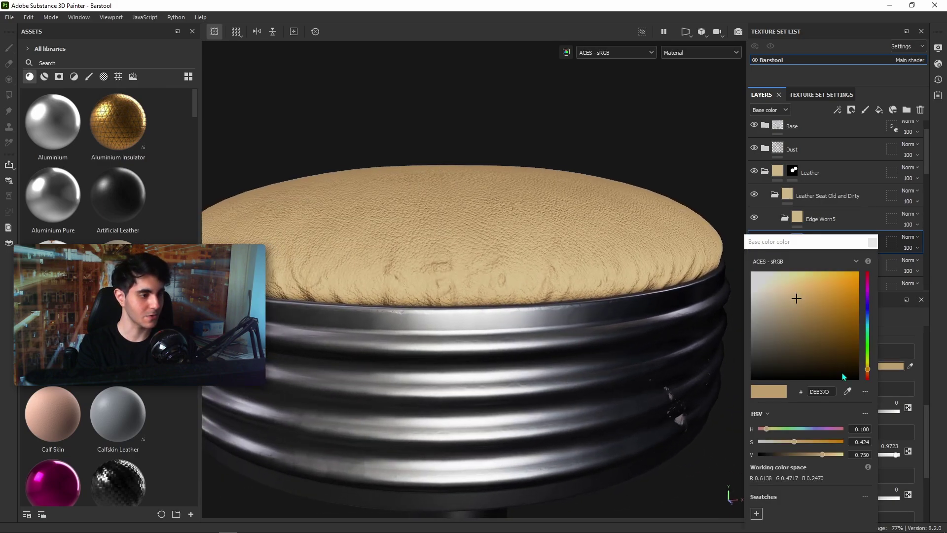
drag(795, 385, 826, 397)
scroll(562, 351, down, 3)
click(883, 183)
Add a black mask to the duplicated fill layer and put a fill effect on that mask.
scroll(524, 347, up, 3)
alt+drag(525, 347, 463, 324)
scroll(525, 324, down, 3)
alt+middle_drag(562, 334, 501, 326)
scroll(647, 339, up, 2)
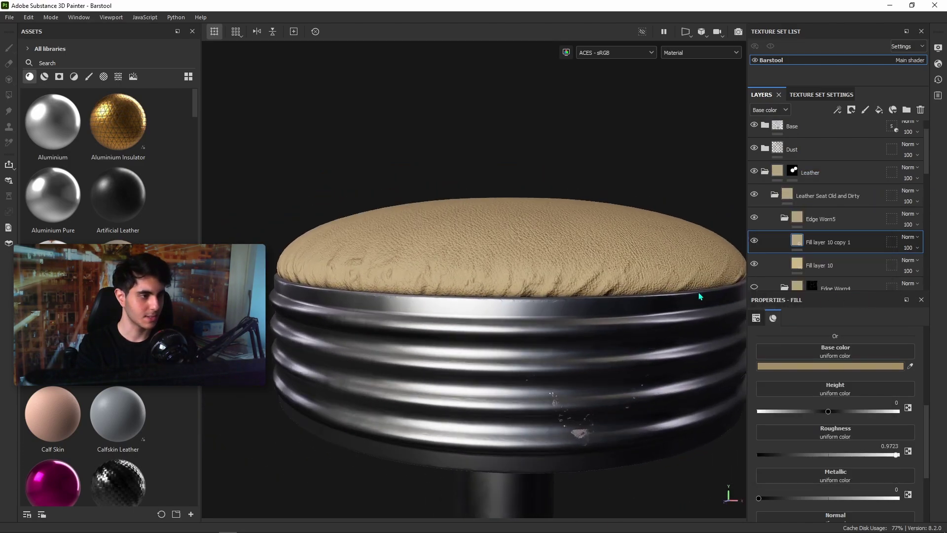
right_click(823, 239)
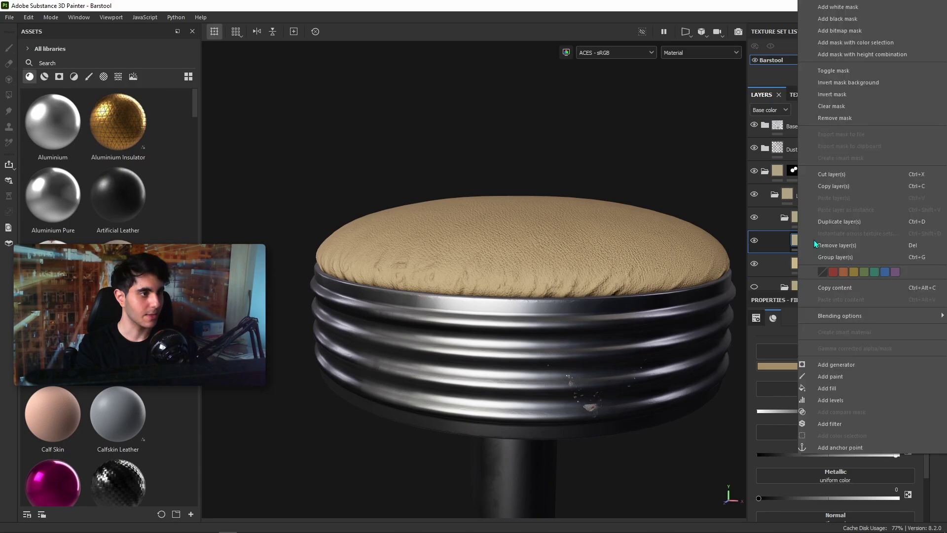
click(863, 20)
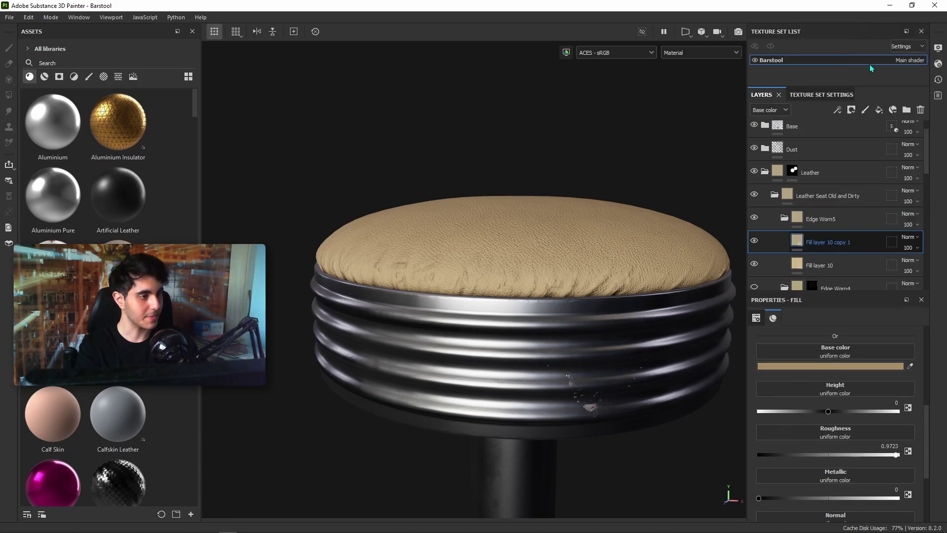
right_click(809, 242)
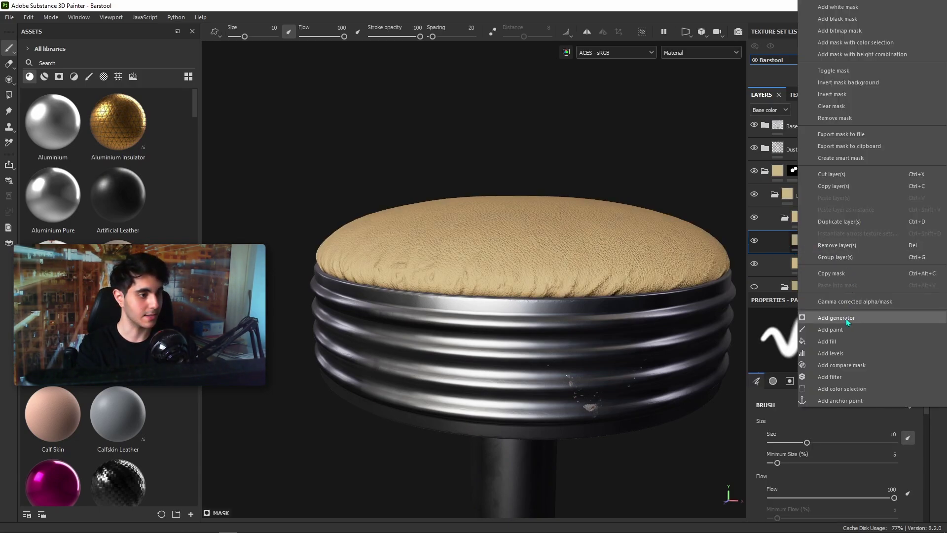
click(837, 341)
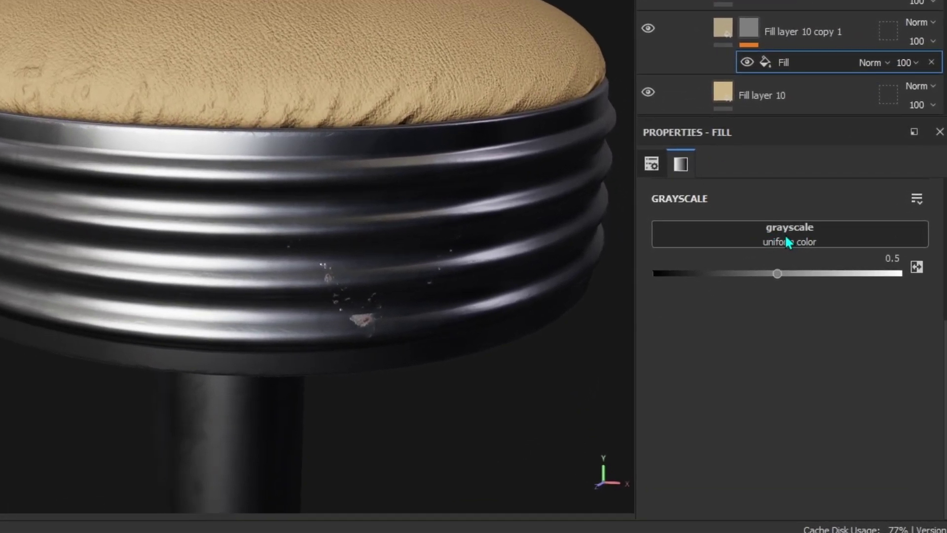
Use 3D Perlin Noise Fractal as the grayscale source of the mask's fill.
click(790, 241)
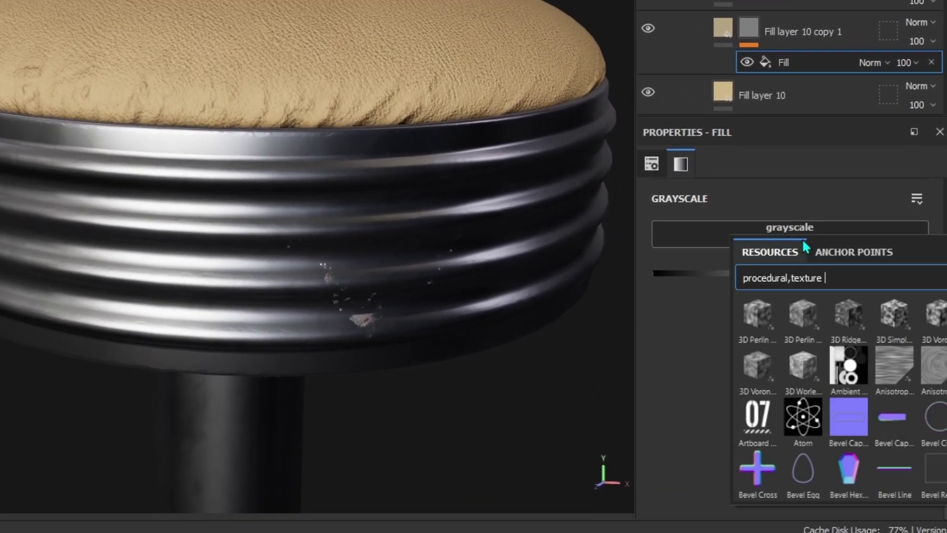
mouse_move(809, 321)
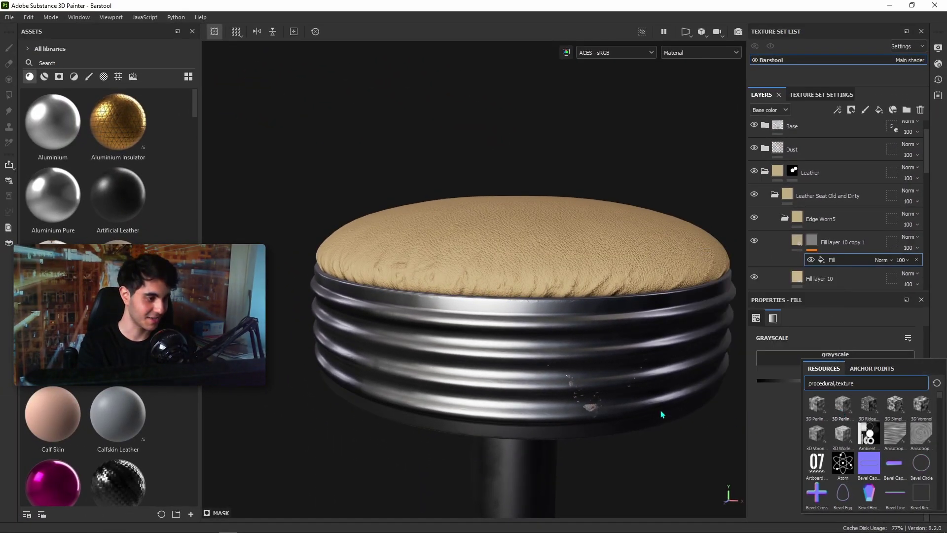
click(843, 405)
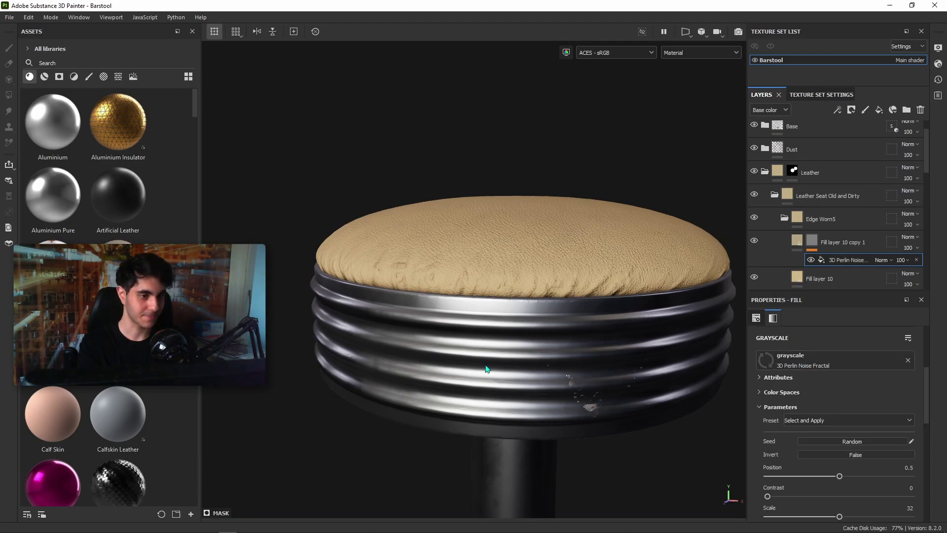
Preview the duplicated fill layer's mask on the seat.
alt+drag(486, 369, 544, 342)
scroll(594, 355, up, 2)
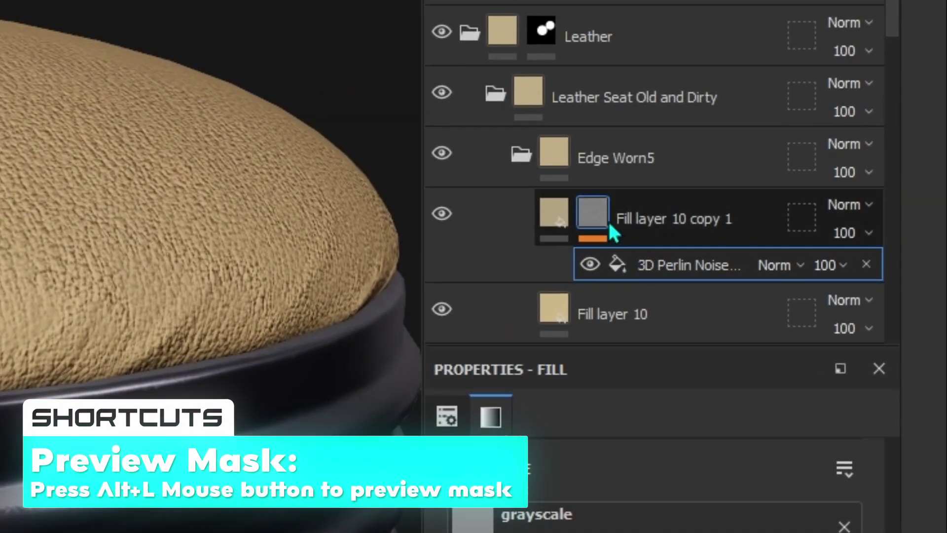
alt+click(596, 219)
alt+click(594, 211)
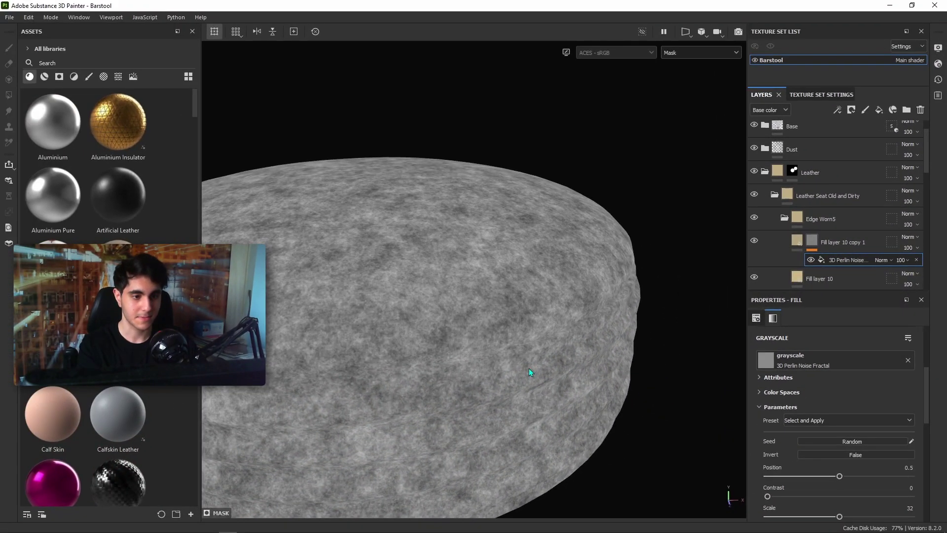
Set the Perlin noise Scale to 64 in the mask's fill parameters.
scroll(529, 368, up, 5)
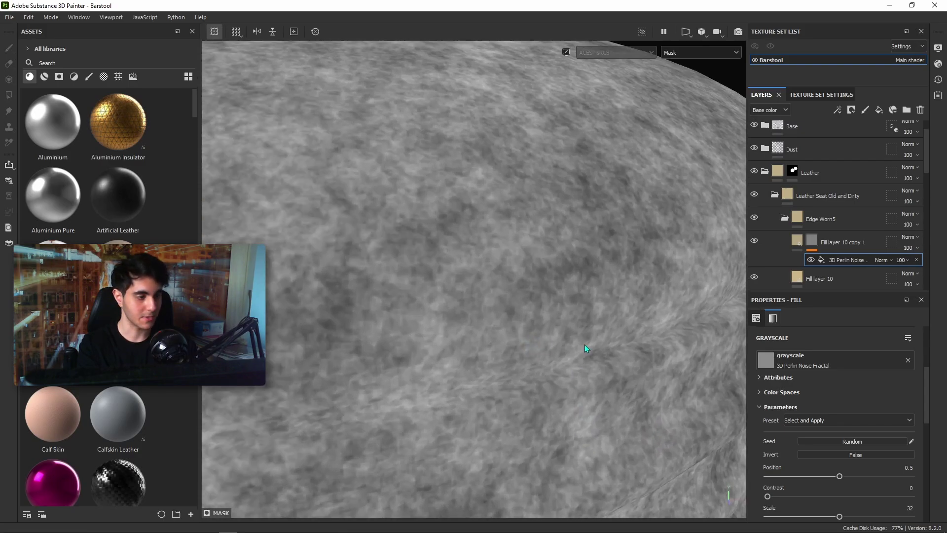
scroll(784, 441, down, 3)
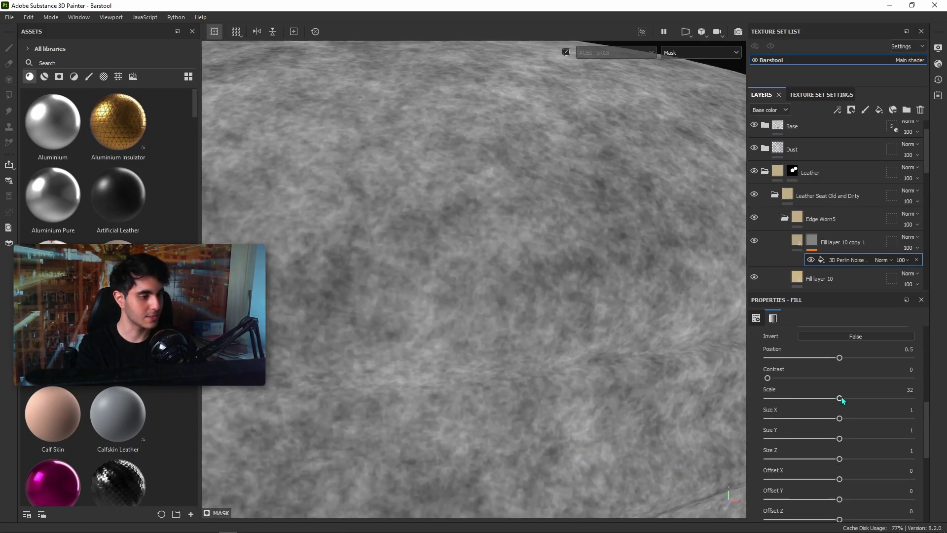
drag(840, 397, 912, 398)
scroll(575, 376, down, 5)
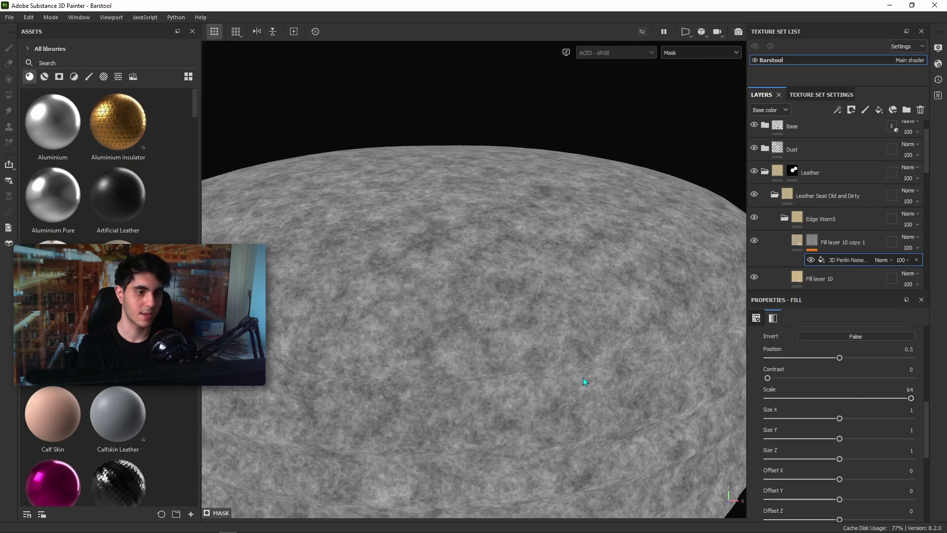
Return from the mask preview to the material view and examine the noise-masked tan fill across the leather seat.
alt+drag(585, 379, 609, 378)
scroll(609, 377, up, 2)
click(798, 240)
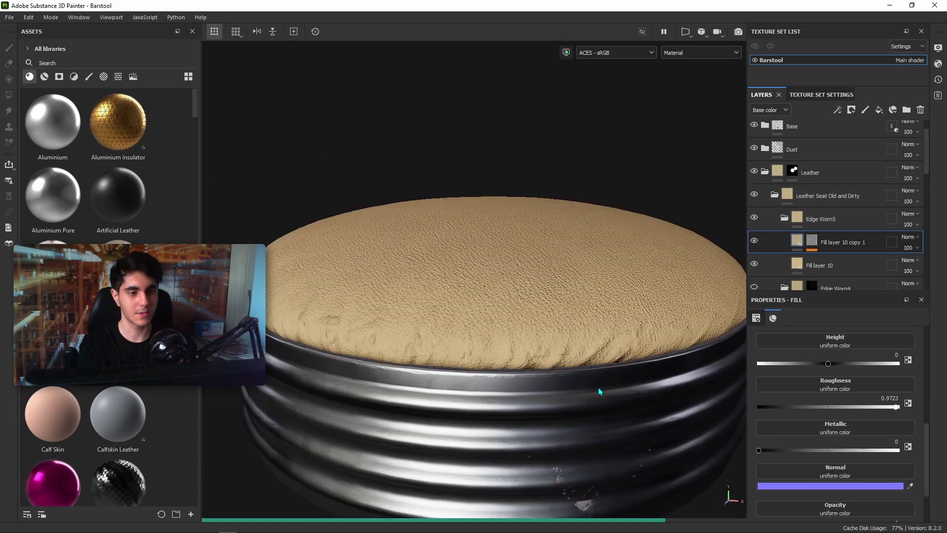
scroll(599, 387, down, 2)
scroll(617, 393, up, 3)
scroll(625, 399, down, 1)
alt+drag(625, 399, 568, 381)
scroll(641, 397, down, 2)
scroll(605, 389, up, 4)
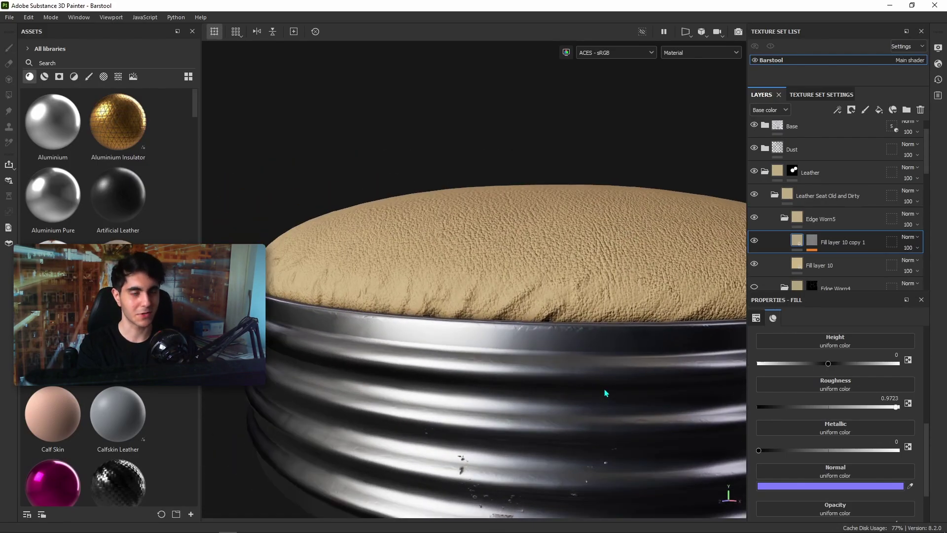
scroll(605, 390, down, 2)
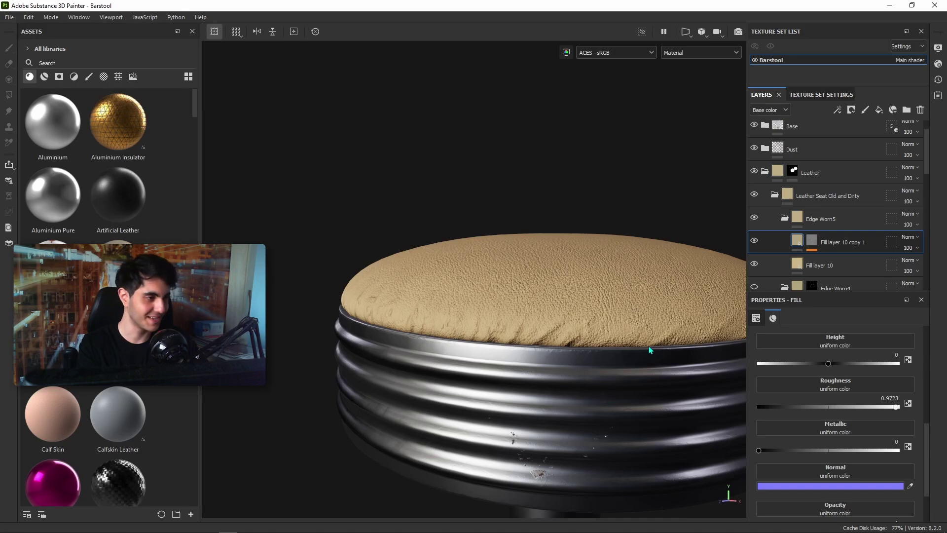
Add a black mask to the Edge Worn5 folder and put a paint effect on that mask.
click(819, 220)
scroll(599, 343, down, 2)
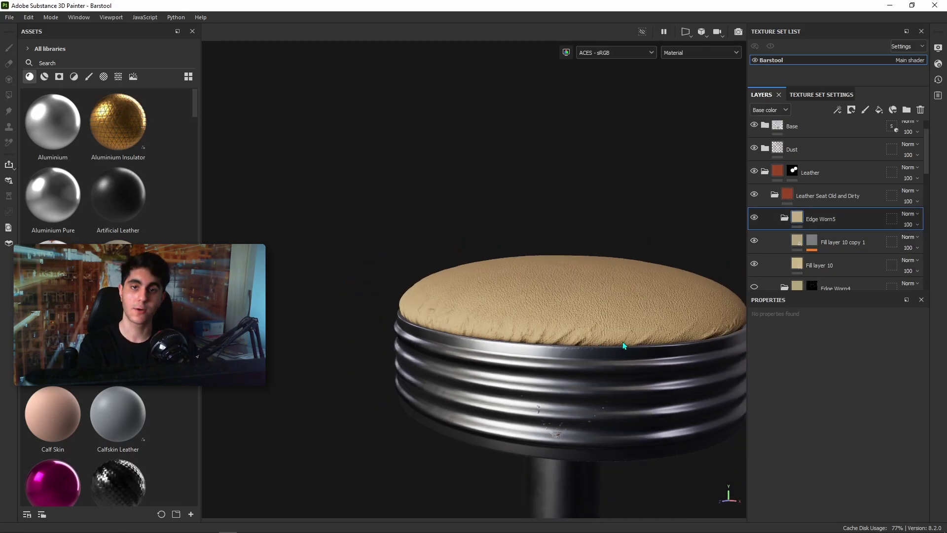
scroll(564, 335, up, 3)
scroll(564, 335, up, 4)
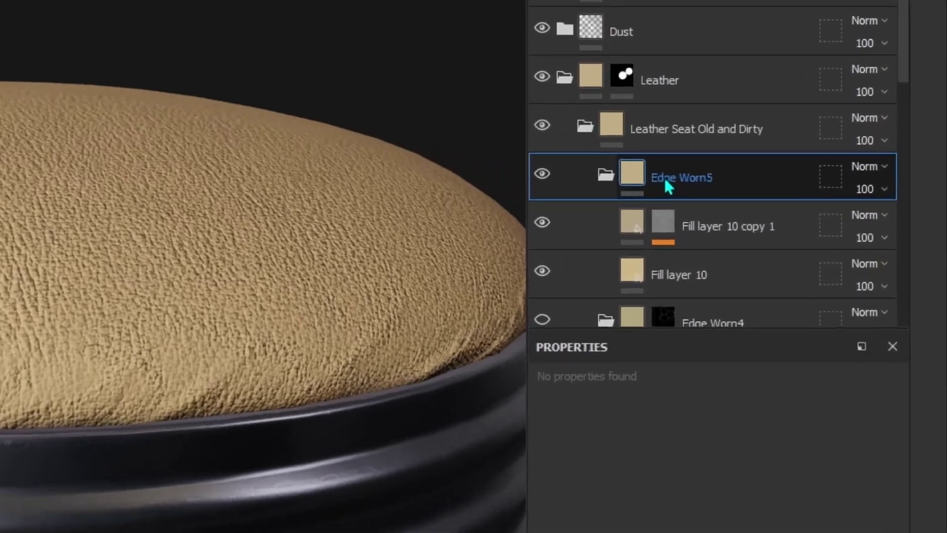
right_click(799, 217)
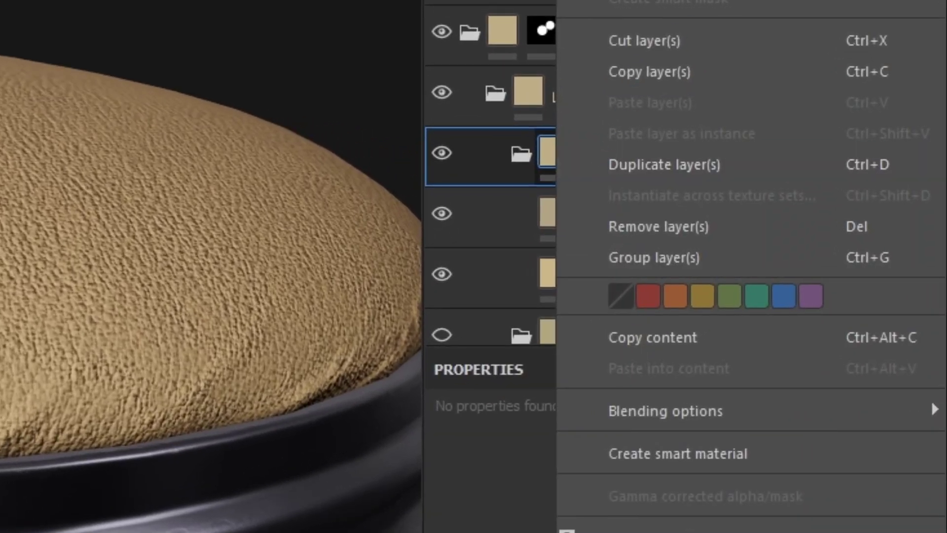
key(Escape)
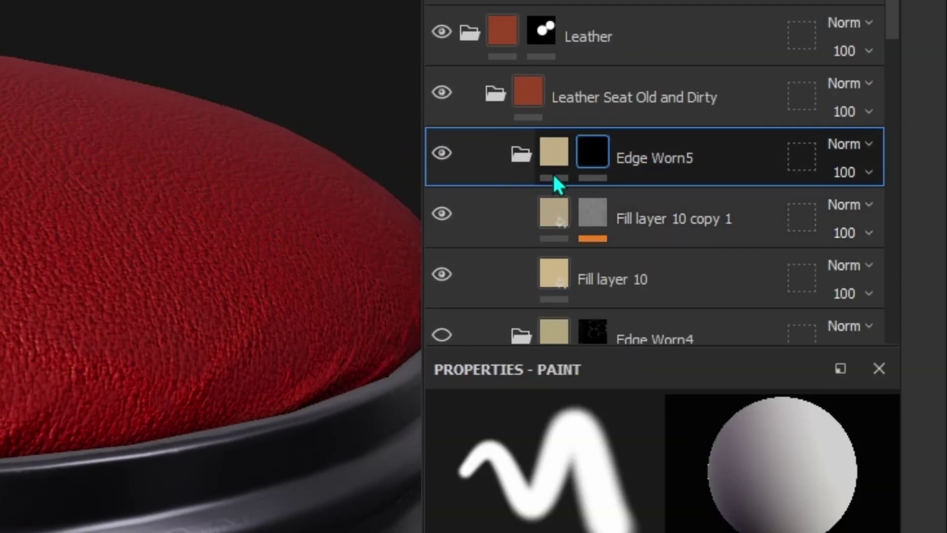
right_click(597, 156)
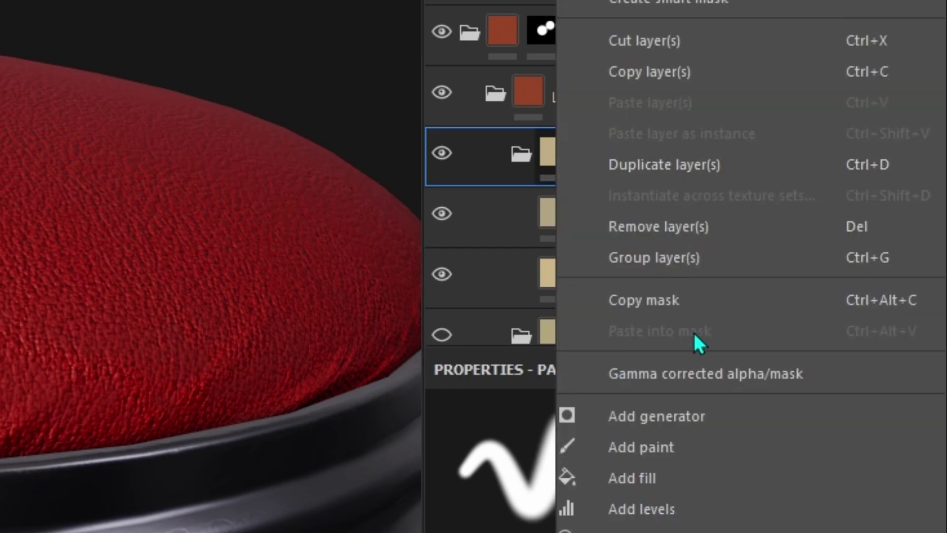
click(699, 439)
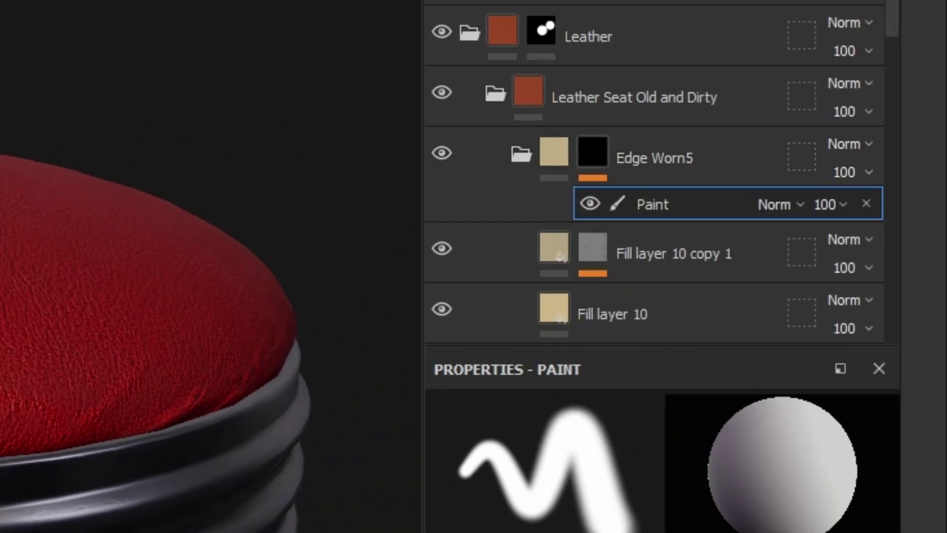
Search the assets for "cracked" and set Grunge Cracked Deep as the brush's stencil.
alt+drag(211, 266, 84, 264)
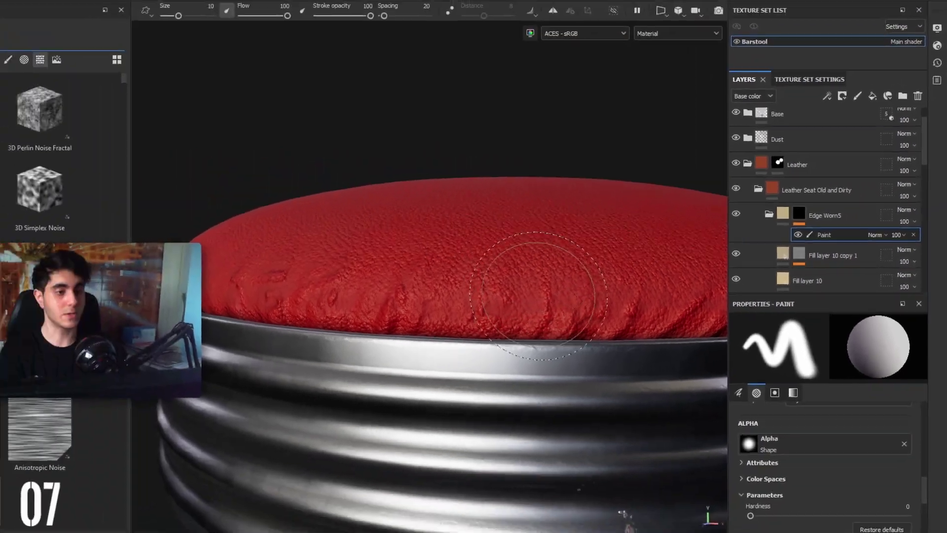
scroll(576, 348, down, 1)
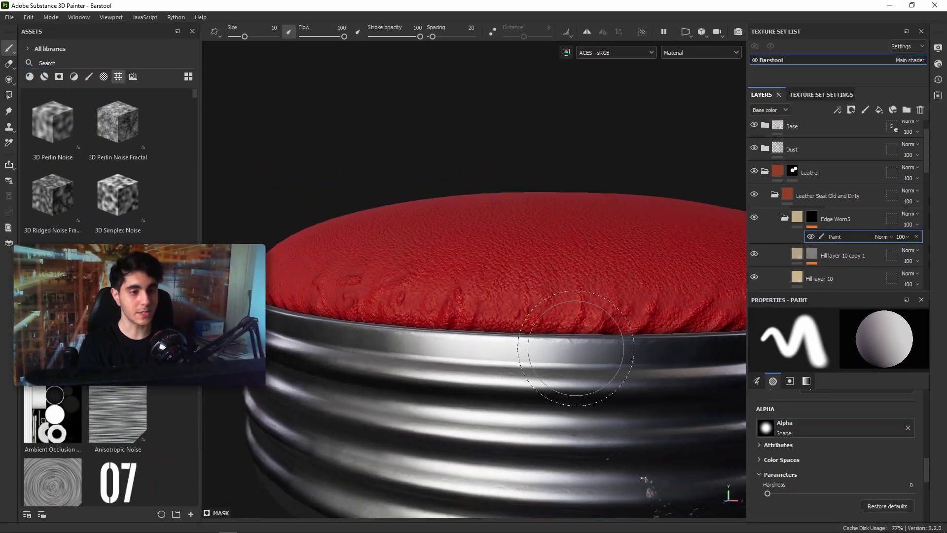
scroll(575, 348, down, 2)
alt+middle_drag(587, 322, 540, 330)
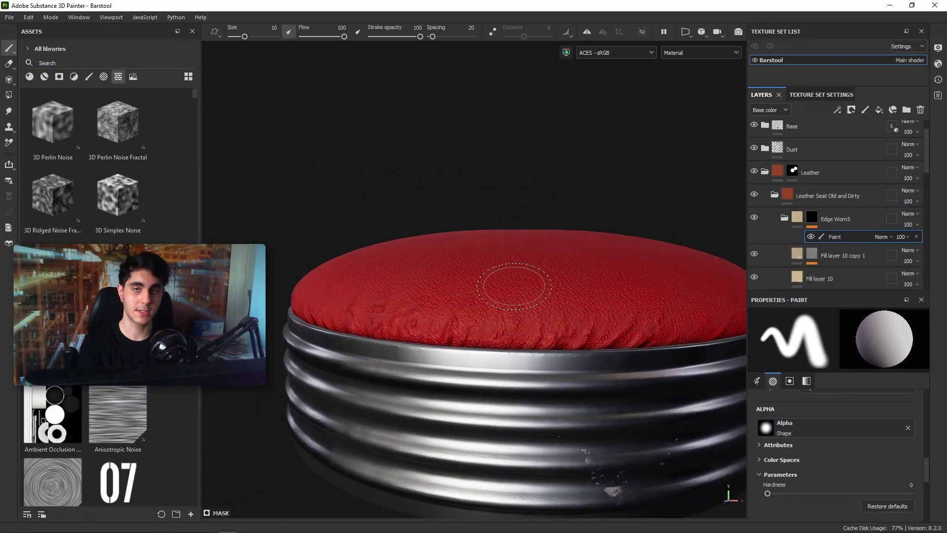
scroll(568, 332, up, 2)
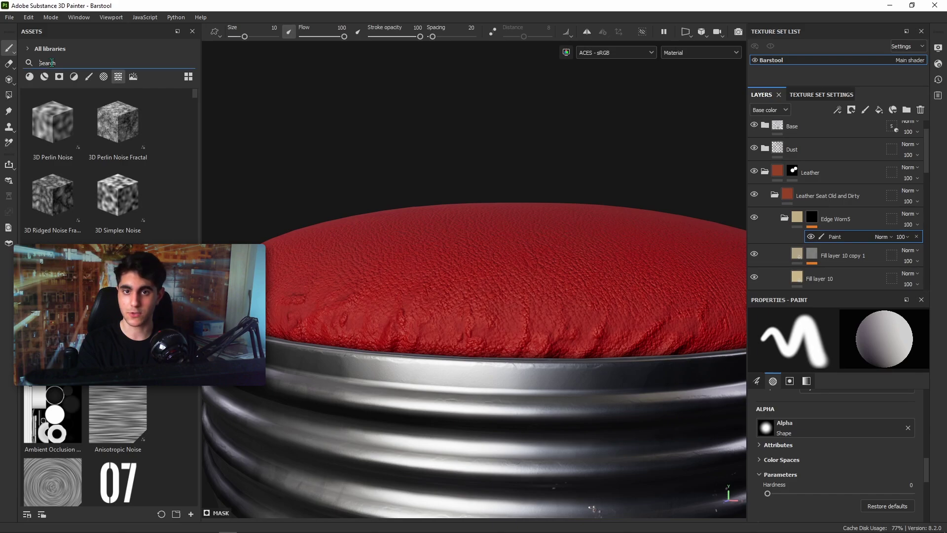
text(crack)
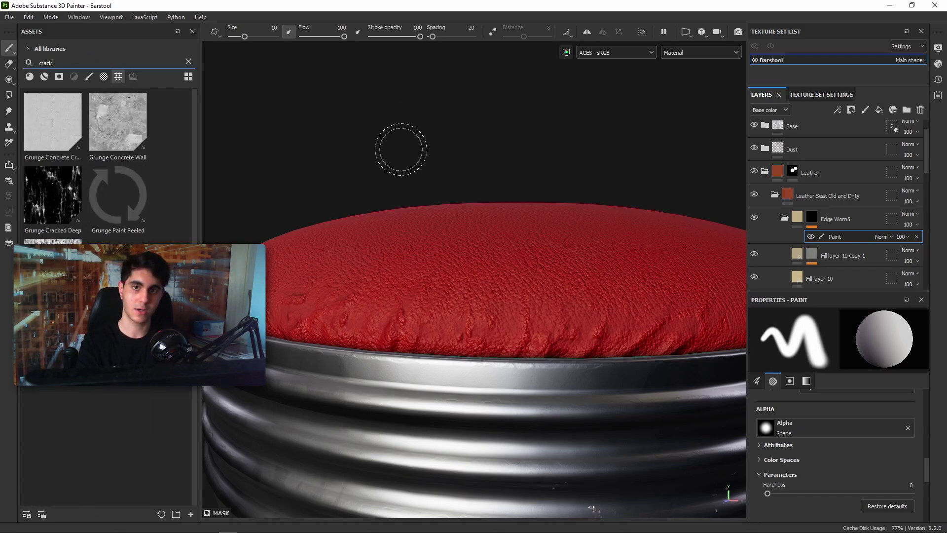
text(ed)
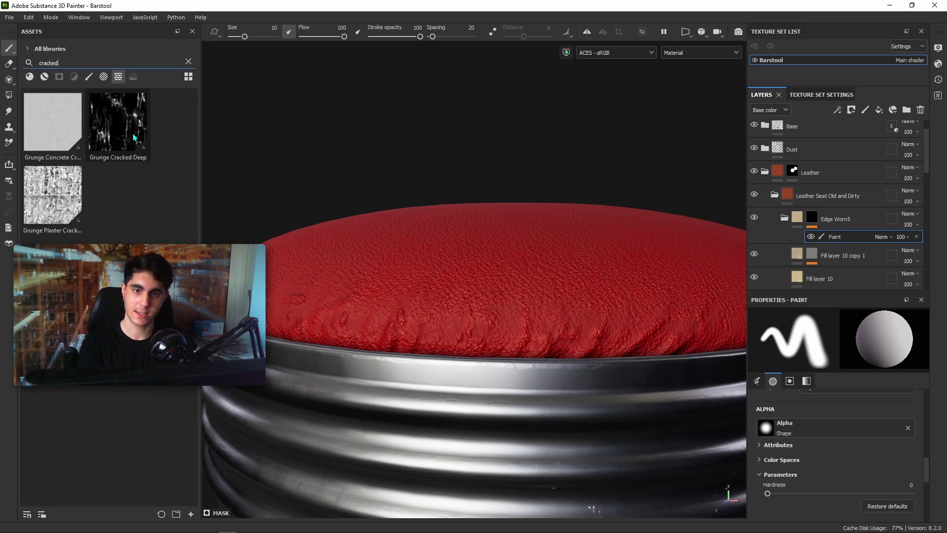
mouse_move(119, 144)
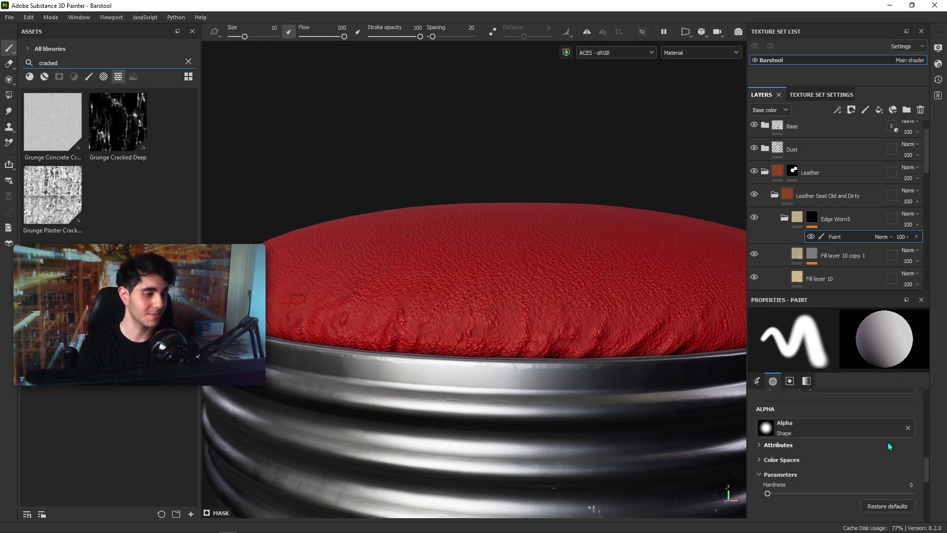
scroll(821, 455, up, 5)
scroll(829, 476, down, 8)
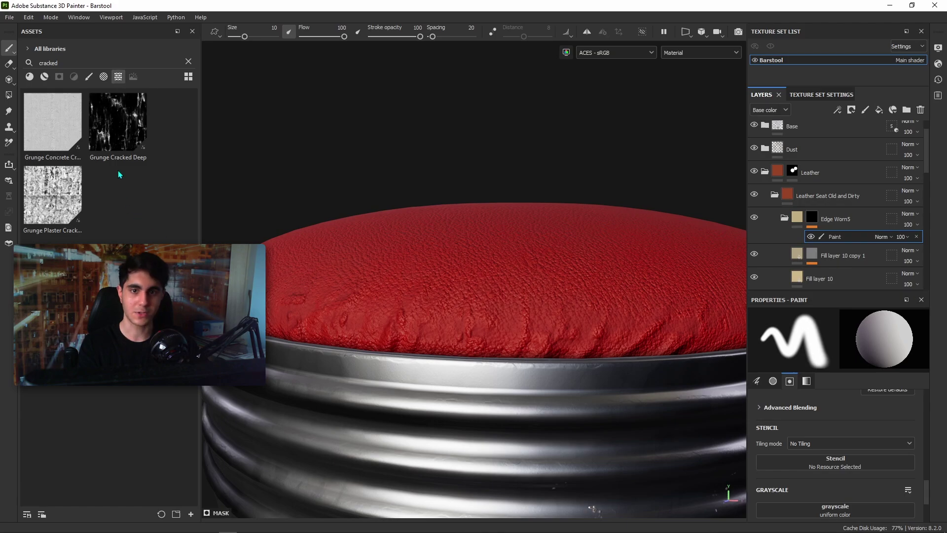
mouse_move(123, 125)
mouse_down()
mouse_move(607, 209)
mouse_move(820, 457)
mouse_move(848, 463)
mouse_up()
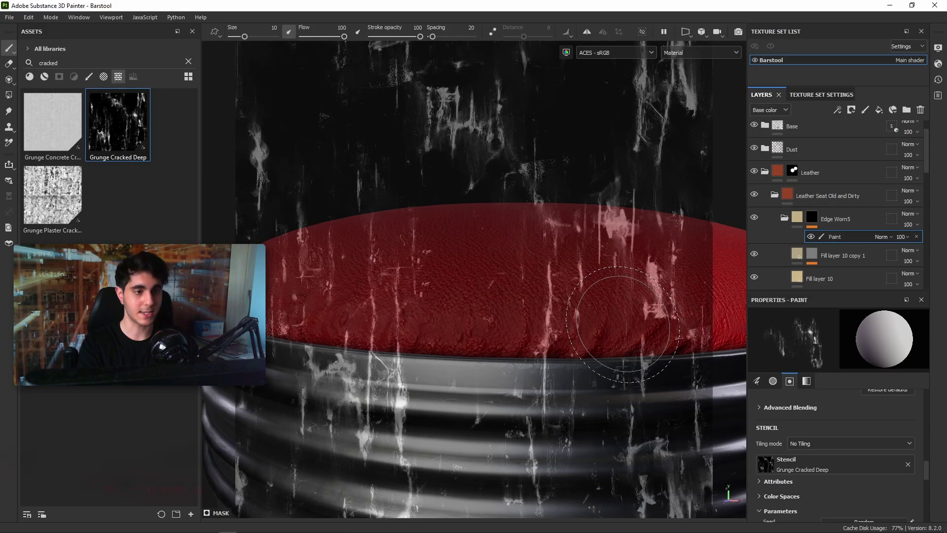
Try rotating the stencil, bring it back upright, and scale it down over the seat.
key(s)
drag(628, 338, 558, 274)
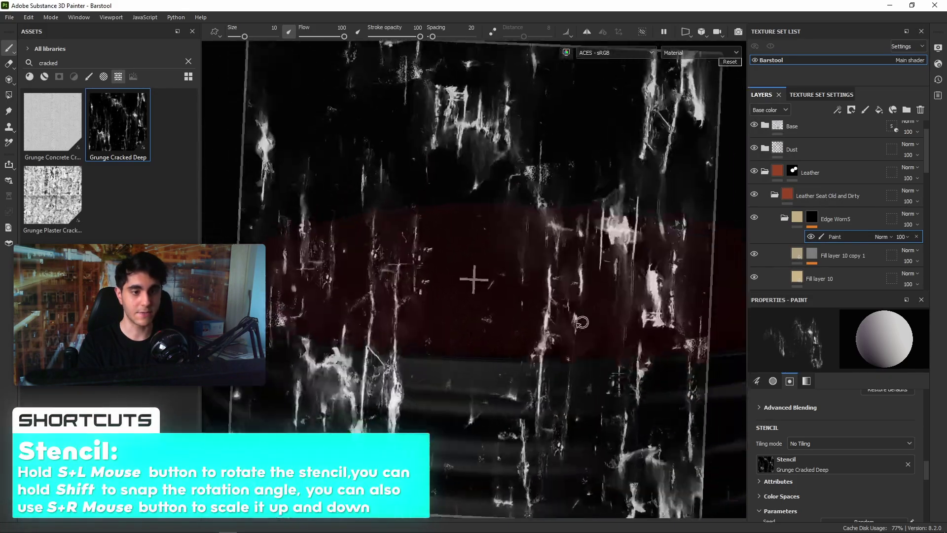
mouse_move(582, 327)
mouse_down()
mouse_move(557, 294)
mouse_move(503, 271)
mouse_move(523, 254)
mouse_move(512, 238)
mouse_move(488, 232)
mouse_move(422, 262)
mouse_move(521, 269)
mouse_move(503, 269)
mouse_move(582, 317)
mouse_move(567, 375)
mouse_move(608, 360)
mouse_up()
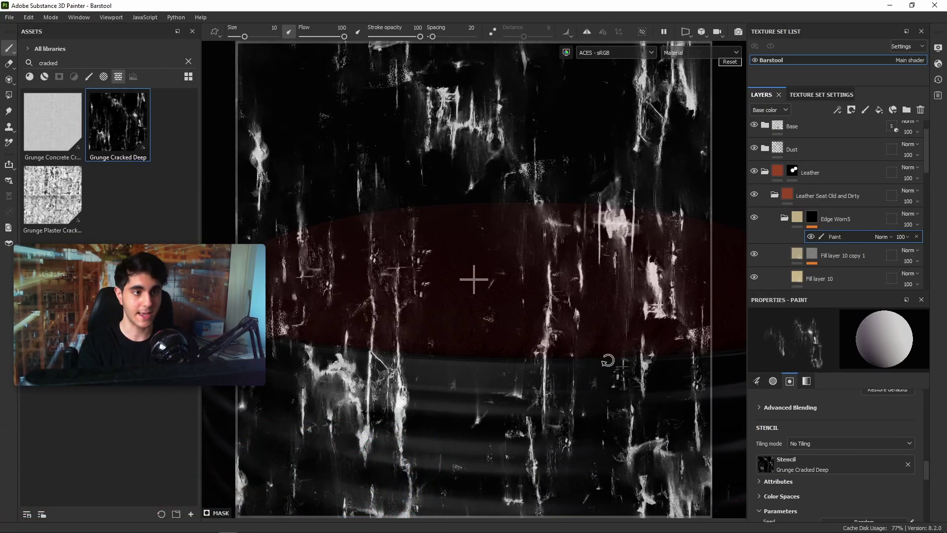
key(s)
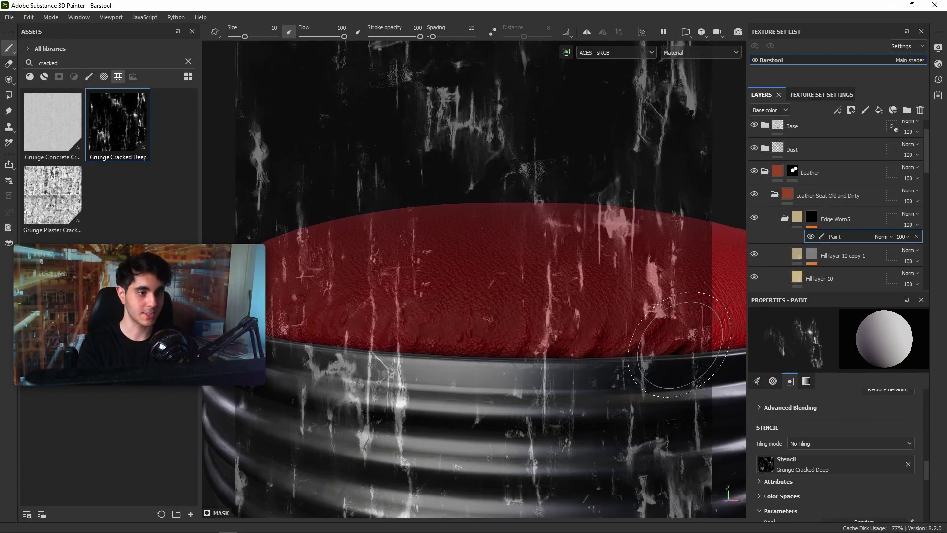
key(s)
right_drag(681, 344, 600, 345)
Paint cracked wear through the stencil along the seat's lower edge in the Edge Worn5 mask.
scroll(634, 344, down, 3)
alt+middle_drag(623, 332, 622, 362)
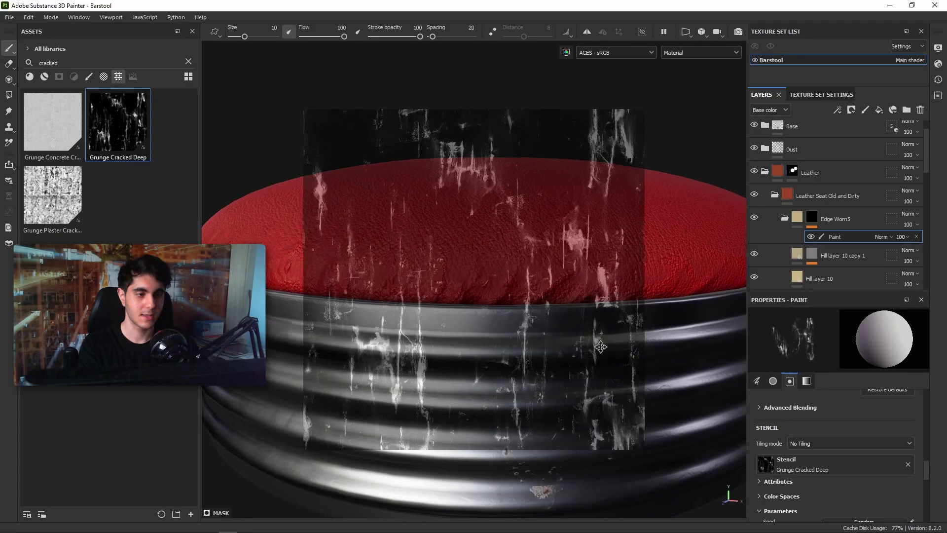
alt+middle_drag(601, 347, 583, 363)
mouse_move(555, 296)
mouse_down()
mouse_move(539, 323)
mouse_move(538, 300)
mouse_move(552, 334)
mouse_up()
scroll(553, 334, down, 1)
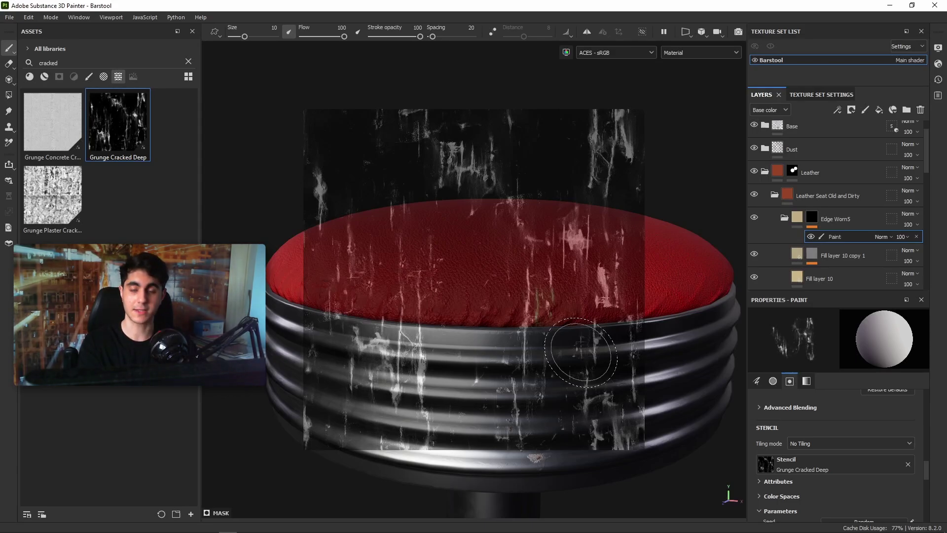
scroll(581, 352, up, 2)
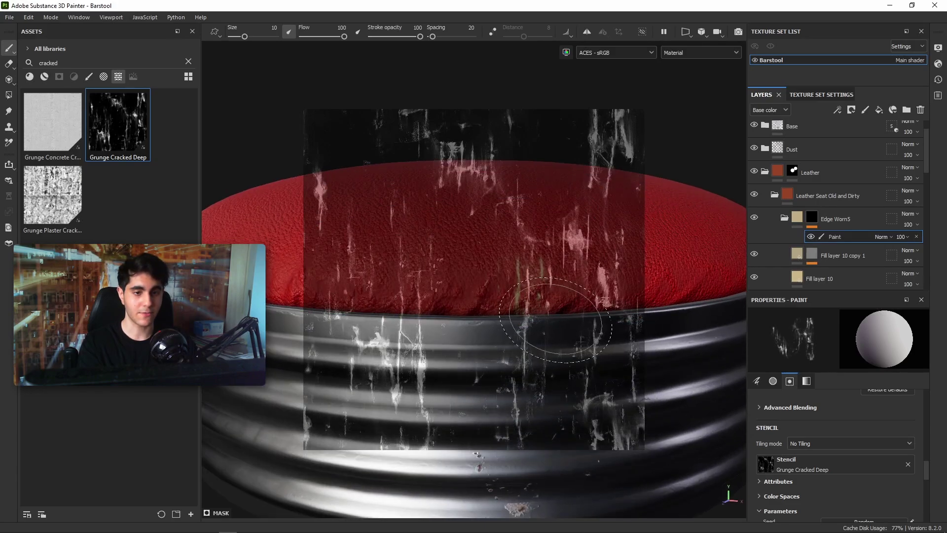
scroll(414, 350, down, 2)
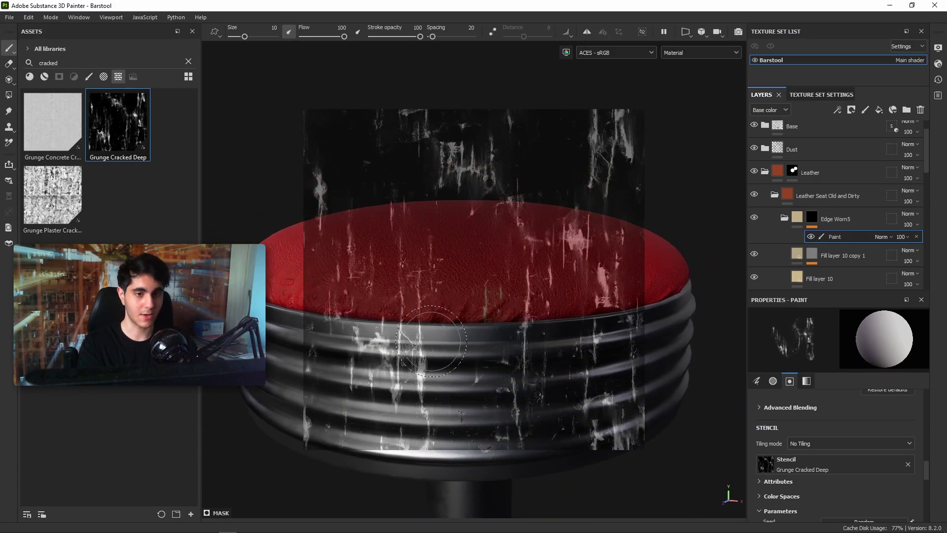
scroll(487, 341, up, 2)
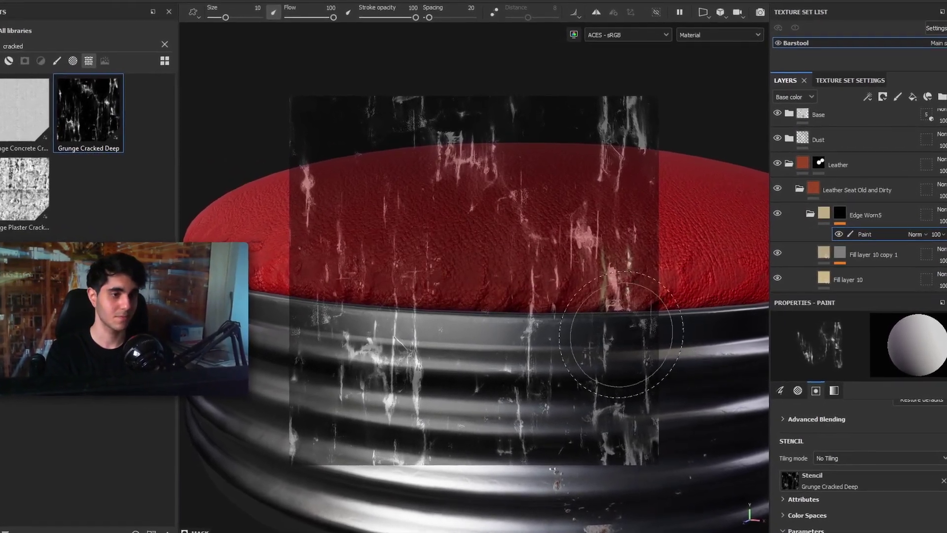
drag(538, 317, 530, 329)
scroll(530, 336, down, 2)
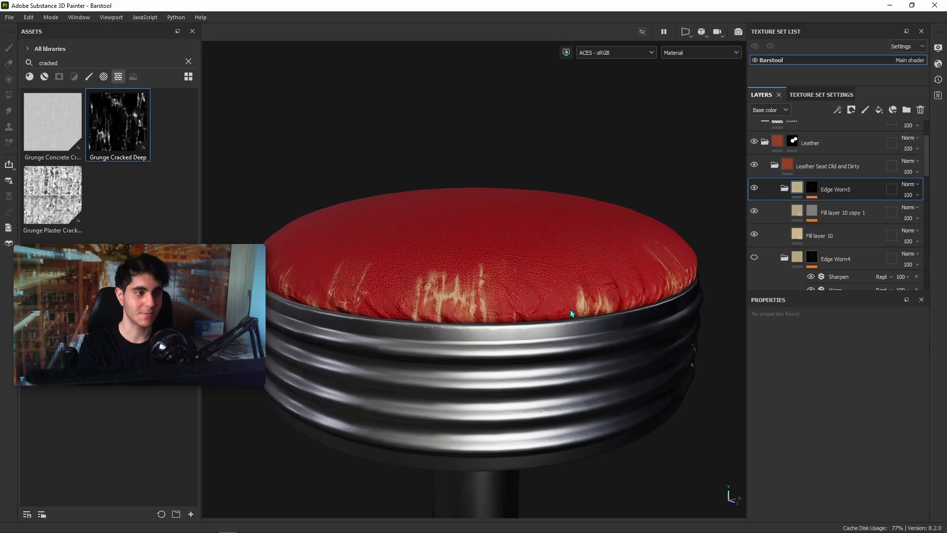
Add a Blur filter above the paint effect in the Edge Worn5 folder's mask.
scroll(513, 340, up, 3)
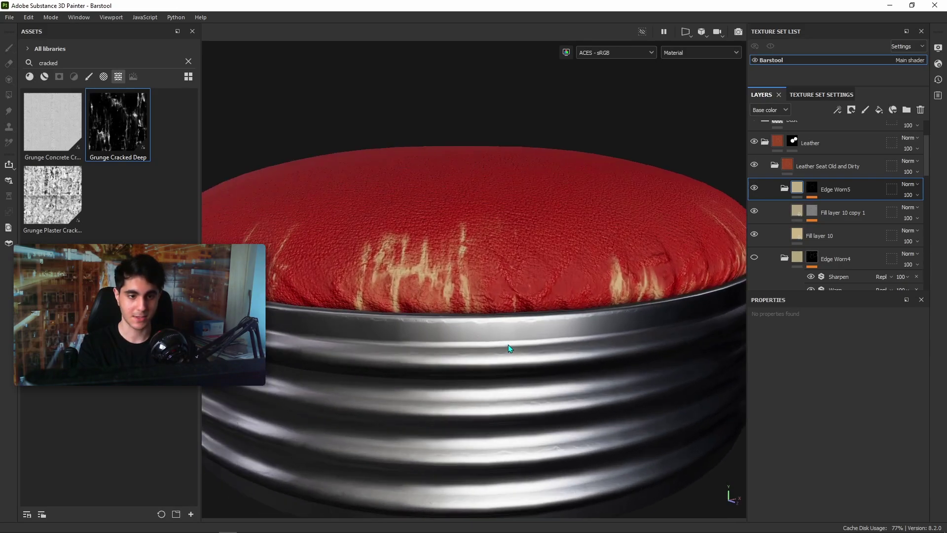
scroll(508, 344, down, 3)
scroll(486, 341, up, 3)
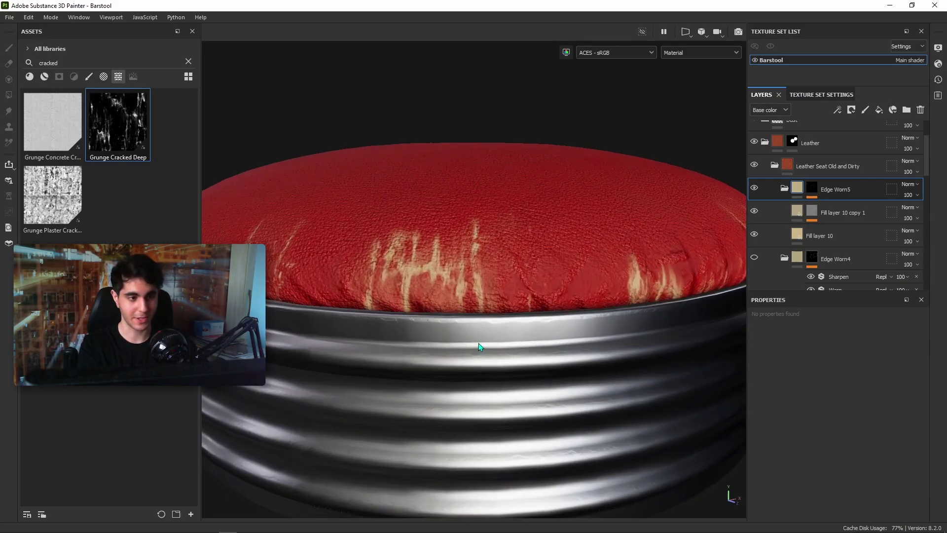
alt+drag(472, 339, 560, 350)
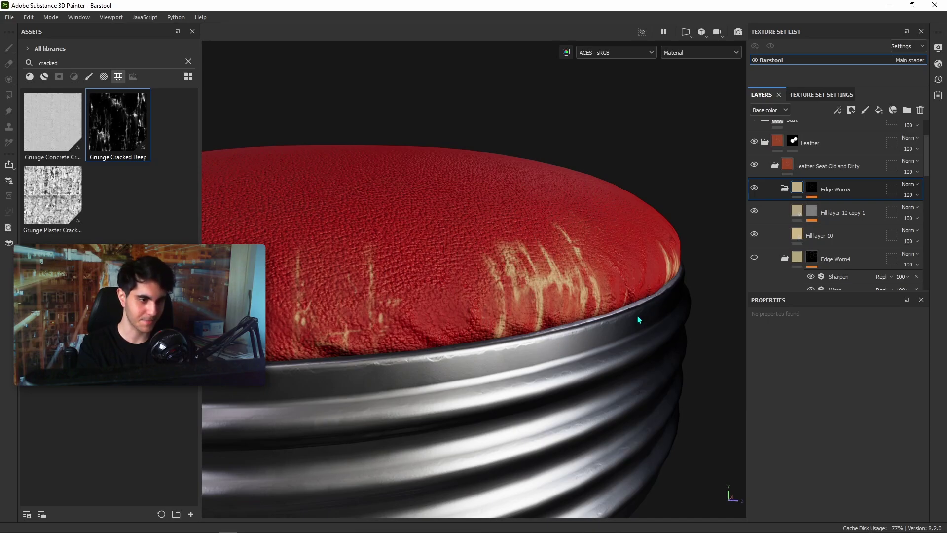
click(812, 188)
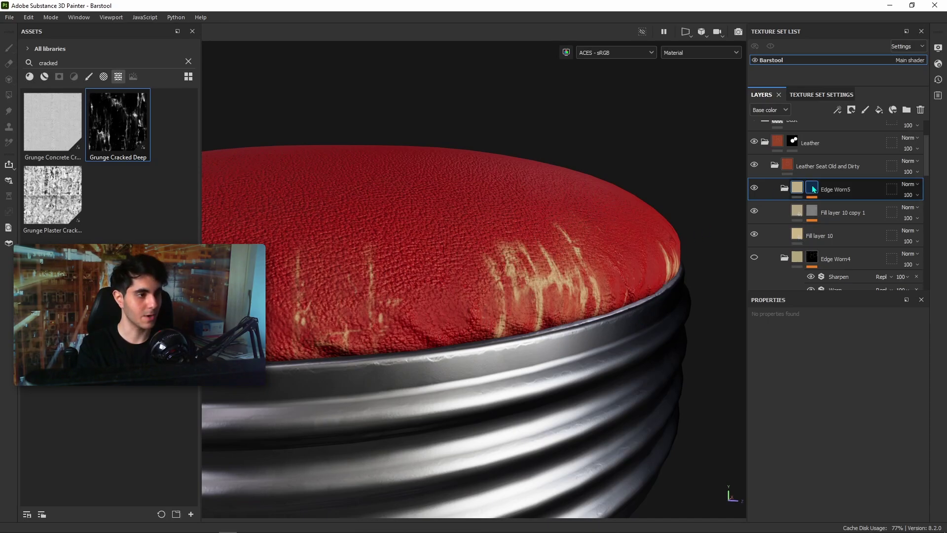
key(1)
right_click(813, 186)
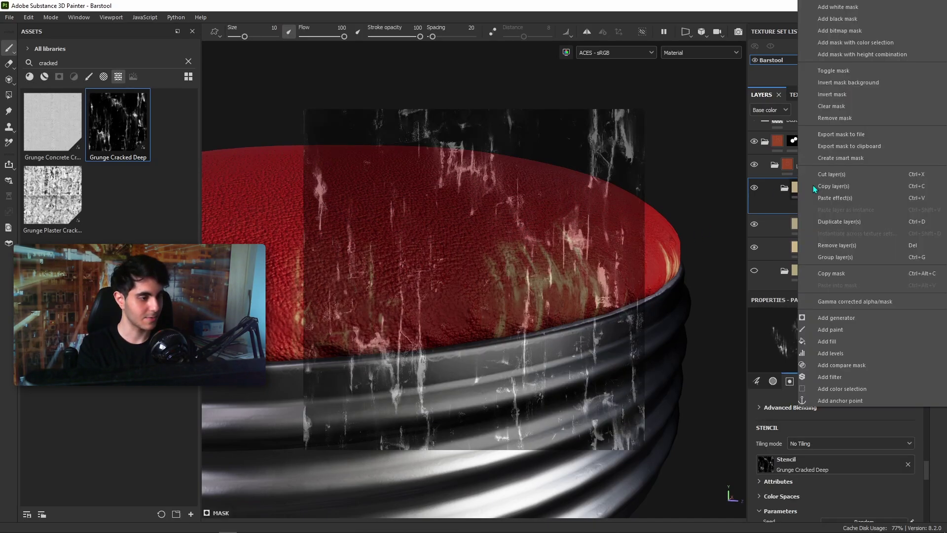
click(834, 376)
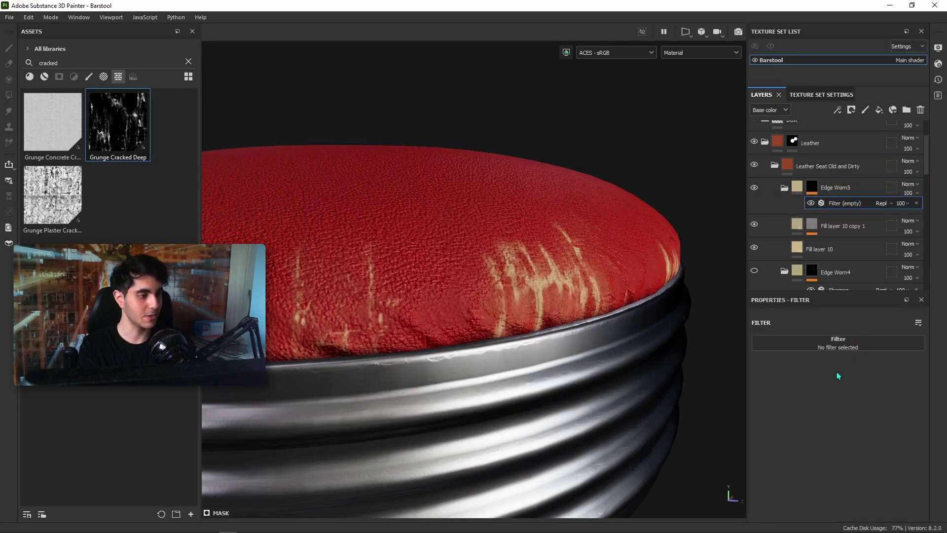
click(841, 345)
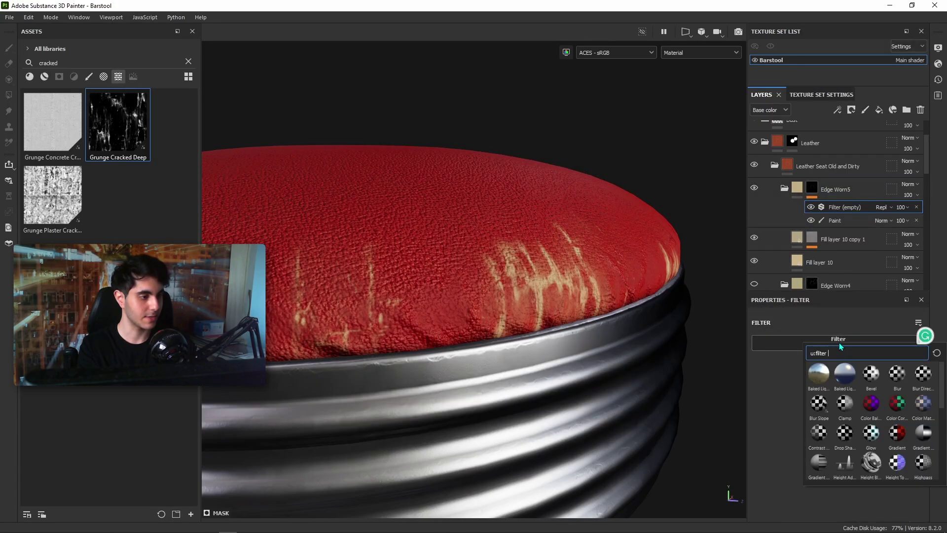
click(899, 378)
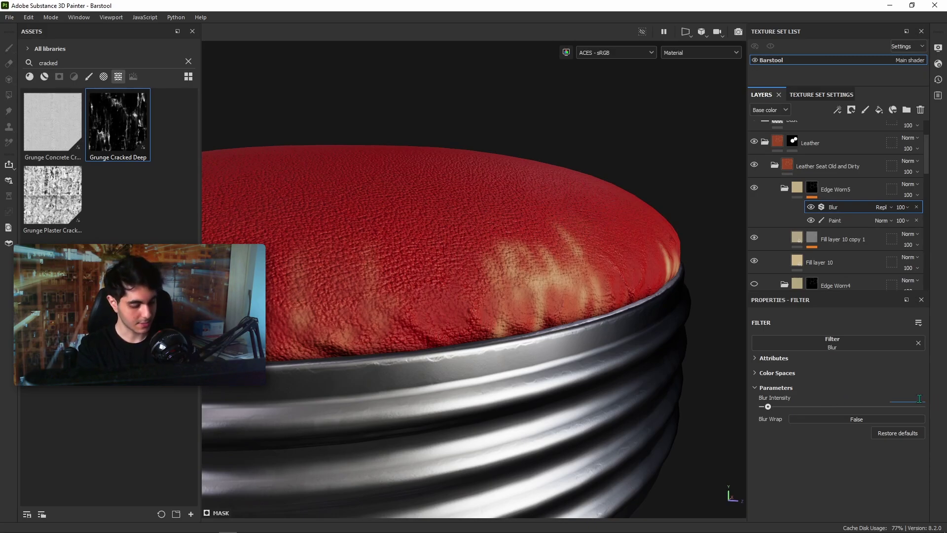
Set the Blur filter's intensity to 0.05 in the Edge Worn5 mask.
text(0.50)
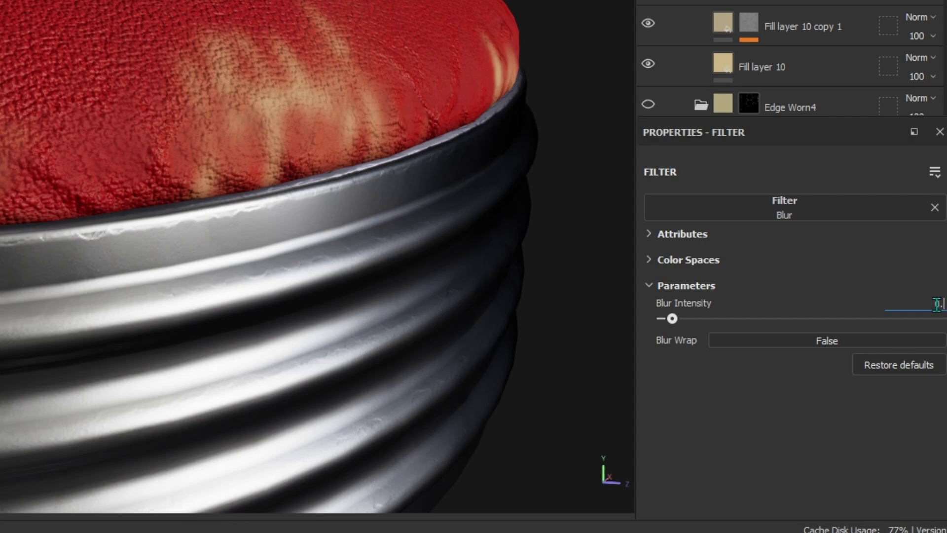
key(Return)
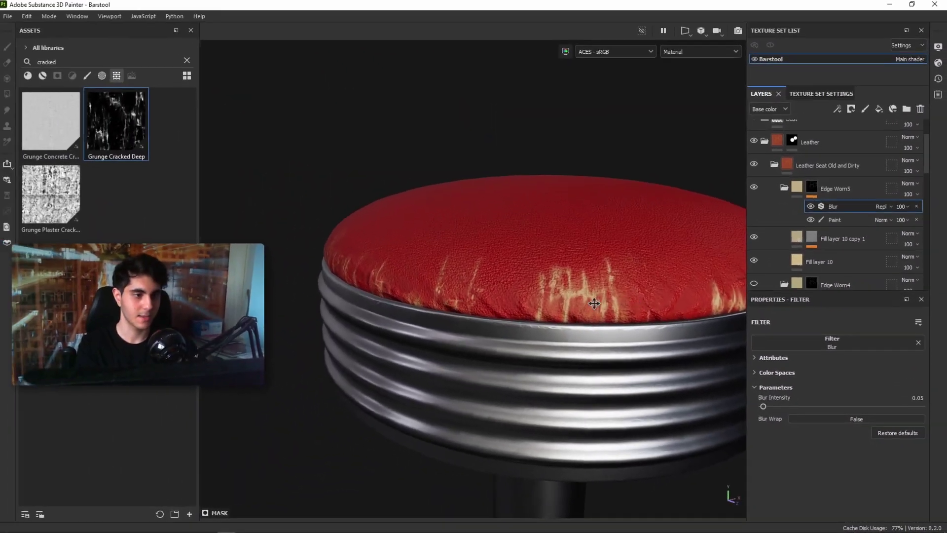
alt+middle_drag(594, 303, 439, 328)
alt+drag(543, 333, 449, 291)
scroll(480, 351, up, 3)
alt+drag(480, 351, 533, 329)
shift+right_drag(533, 329, 599, 368)
alt+drag(599, 368, 525, 346)
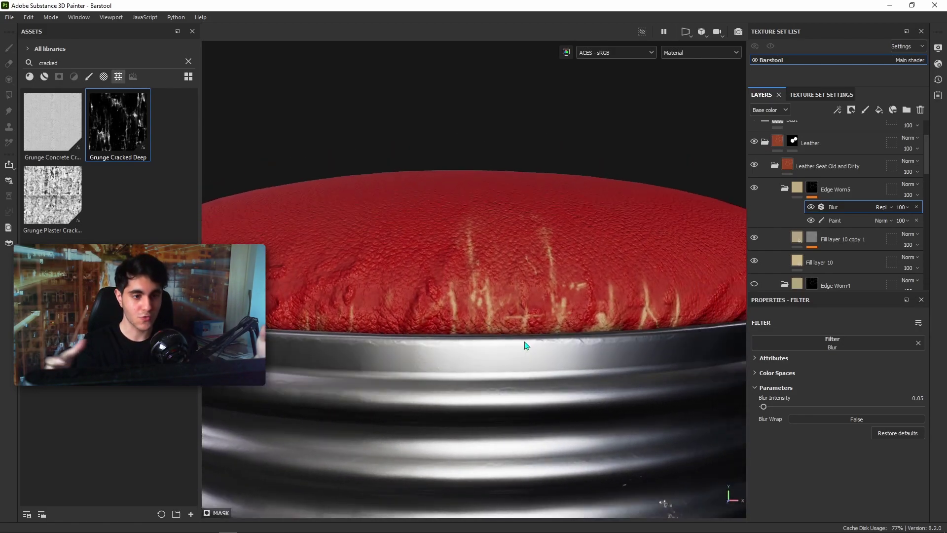
Add a Levels effect above the Blur in the Edge Worn5 mask, with input black at 0.213 and midtones at 0.67.
right_click(839, 204)
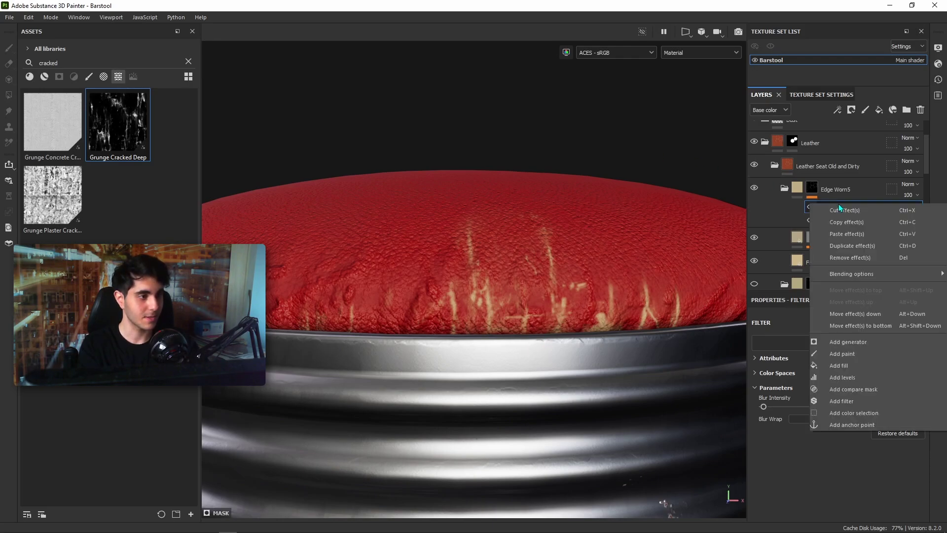
click(848, 377)
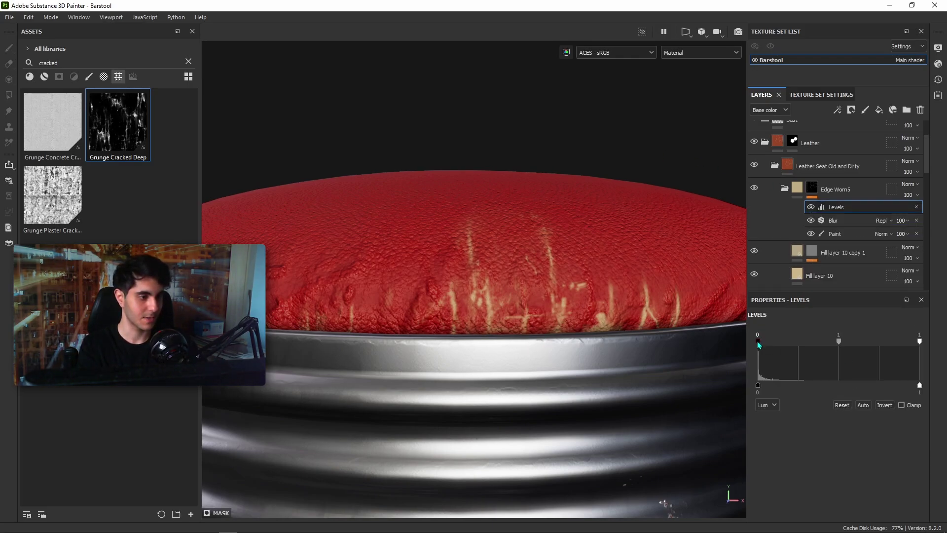
drag(757, 342, 780, 343)
drag(850, 342, 825, 341)
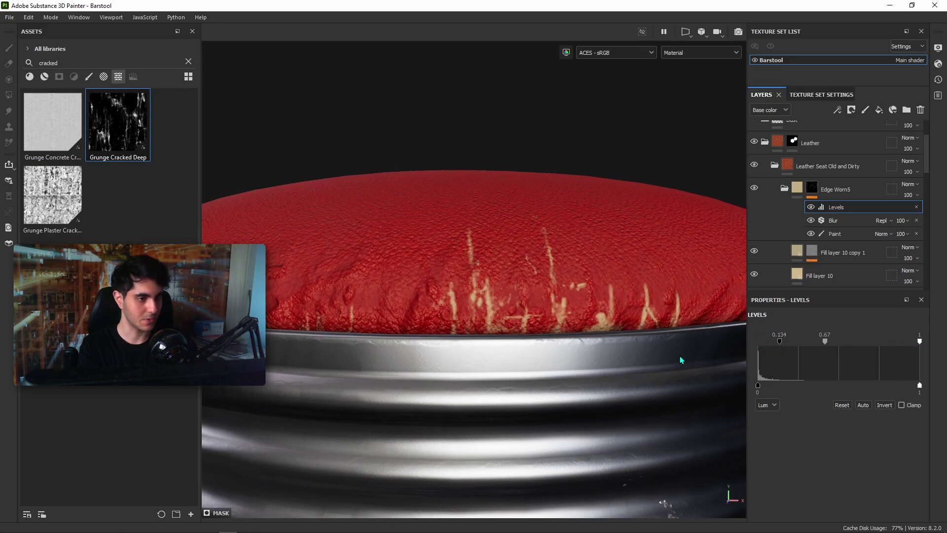
scroll(572, 369, down, 4)
alt+drag(488, 373, 415, 374)
scroll(415, 374, up, 5)
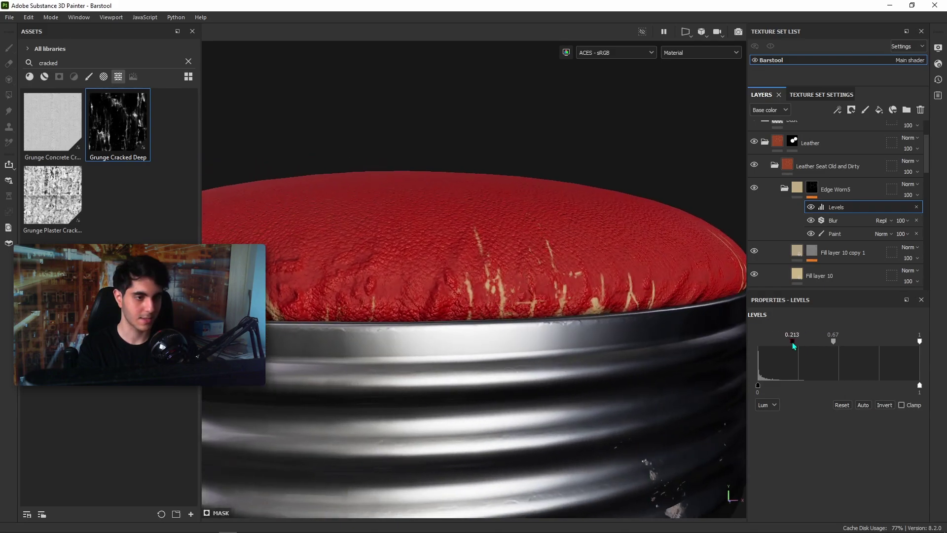
scroll(603, 334, down, 4)
alt+drag(603, 334, 536, 363)
scroll(536, 361, up, 3)
scroll(535, 371, up, 3)
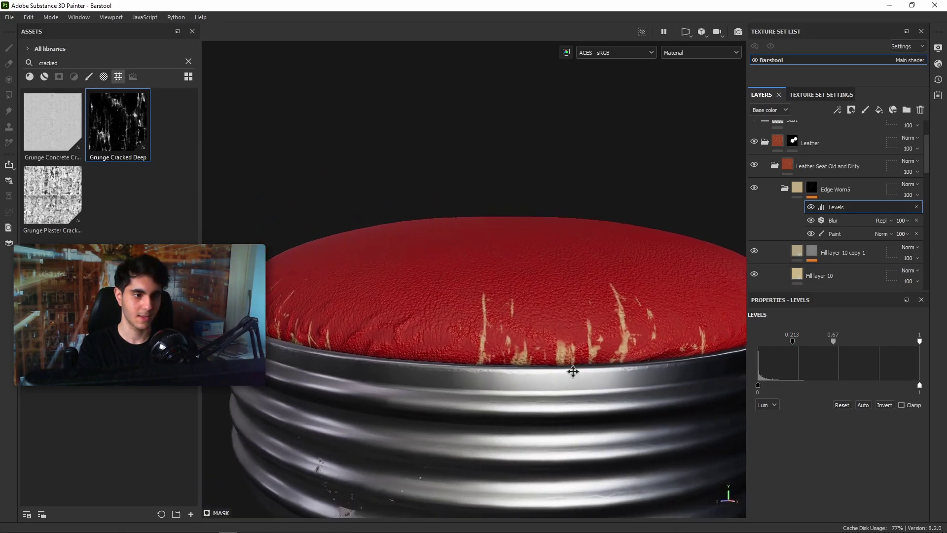
scroll(602, 358, down, 2)
Add a Warp filter above the Levels effect in the Edge Worn5 mask.
right_click(836, 207)
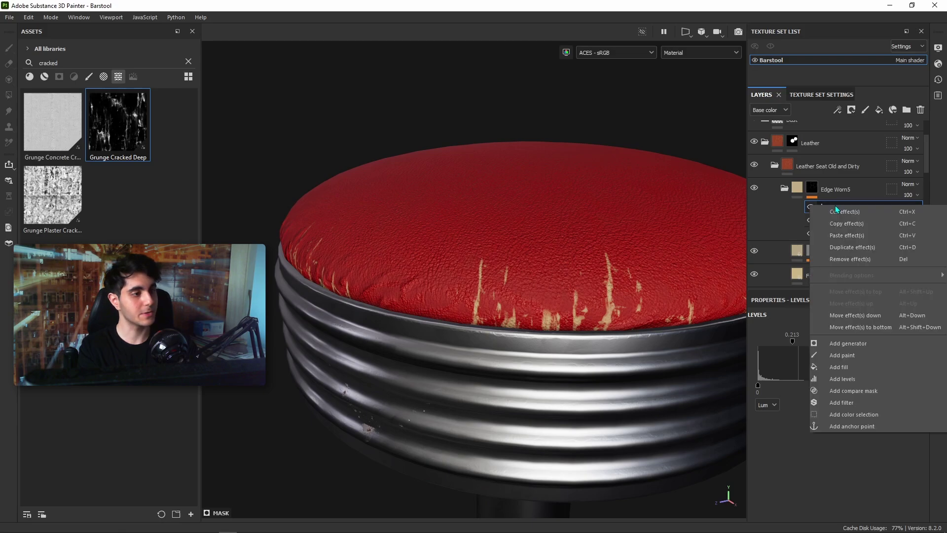
click(842, 402)
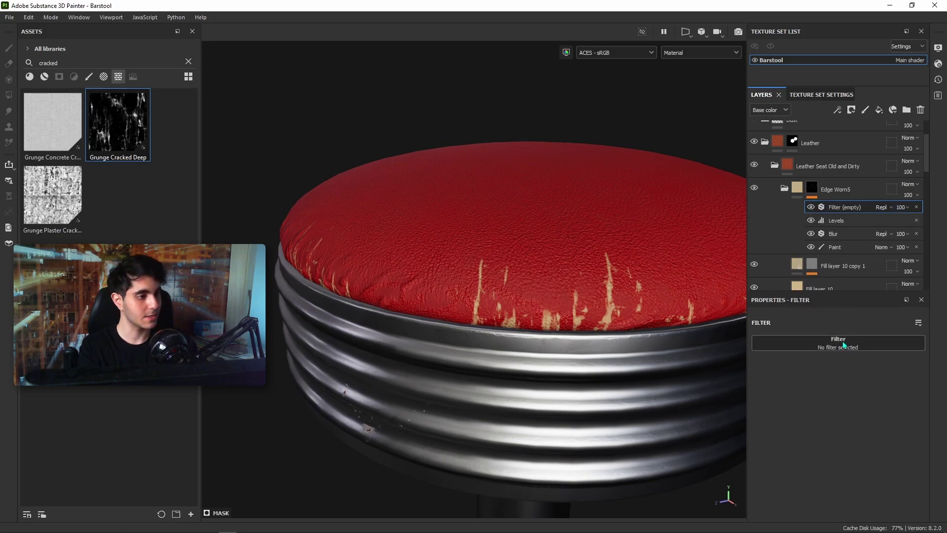
click(844, 343)
text(warp)
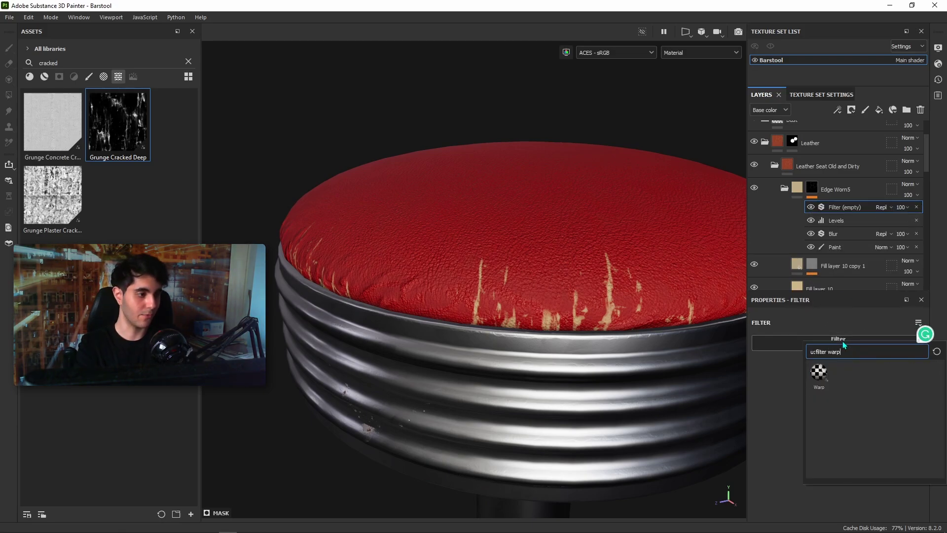
click(823, 374)
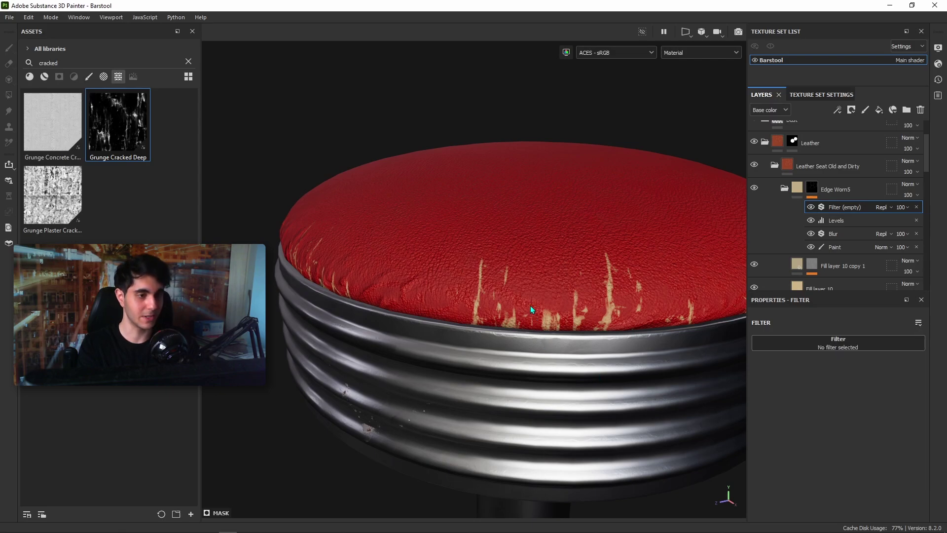
Set the Warp filter's intensity to 0.025.
scroll(593, 303, up, 3)
scroll(593, 303, down, 3)
scroll(546, 334, up, 2)
alt+drag(546, 333, 591, 312)
click(919, 429)
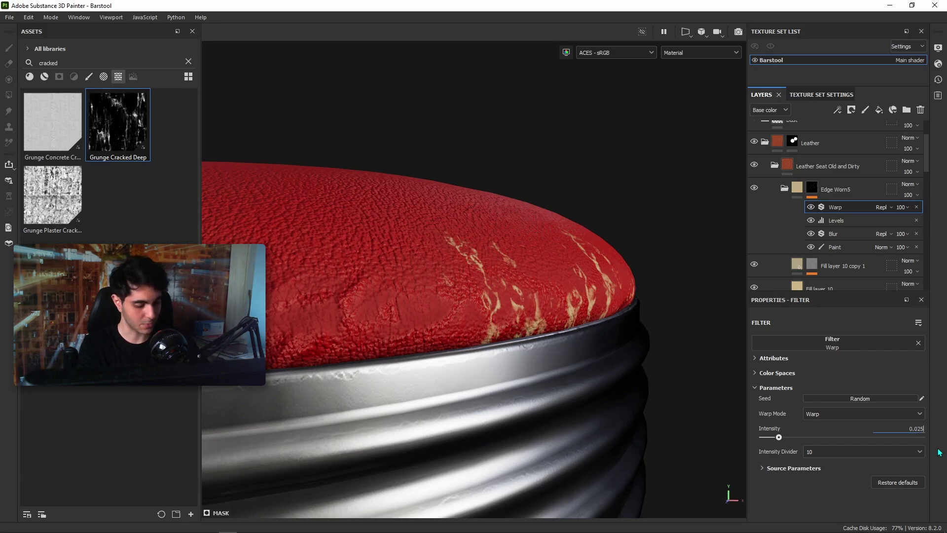
key(Return)
Inspect the warped cracks around the lower edge of the leather seat.
scroll(592, 306, down, 3)
alt+drag(583, 311, 518, 355)
alt+middle_drag(475, 434, 584, 453)
scroll(597, 335, up, 2)
alt+drag(597, 335, 557, 292)
mouse_move(587, 337)
shift+right_down()
mouse_move(534, 337)
mouse_move(576, 348)
shift+right_up()
scroll(576, 351, up, 1)
scroll(506, 363, down, 1)
alt+drag(576, 351, 548, 368)
scroll(598, 330, up, 2)
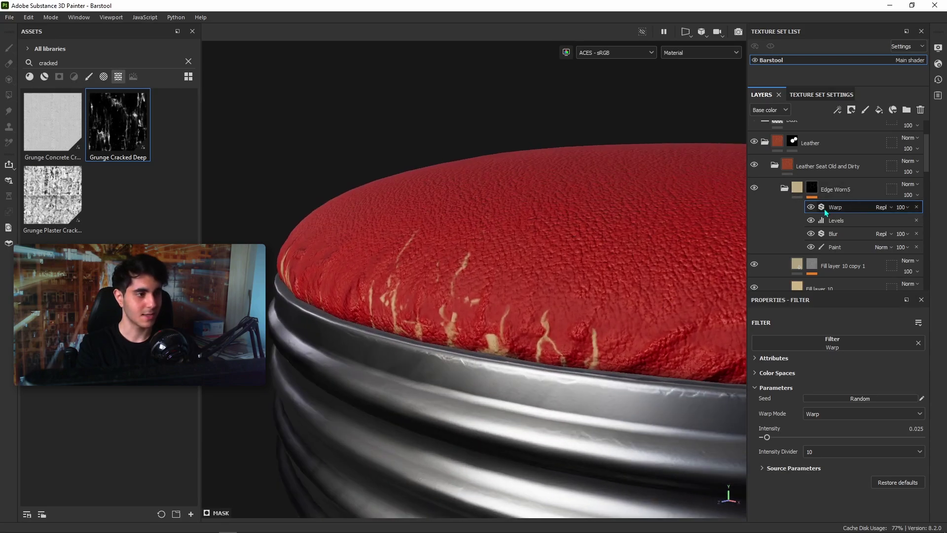
Add a Sharpen filter above the Warp filter in the Edge Worn5 mask.
right_click(839, 207)
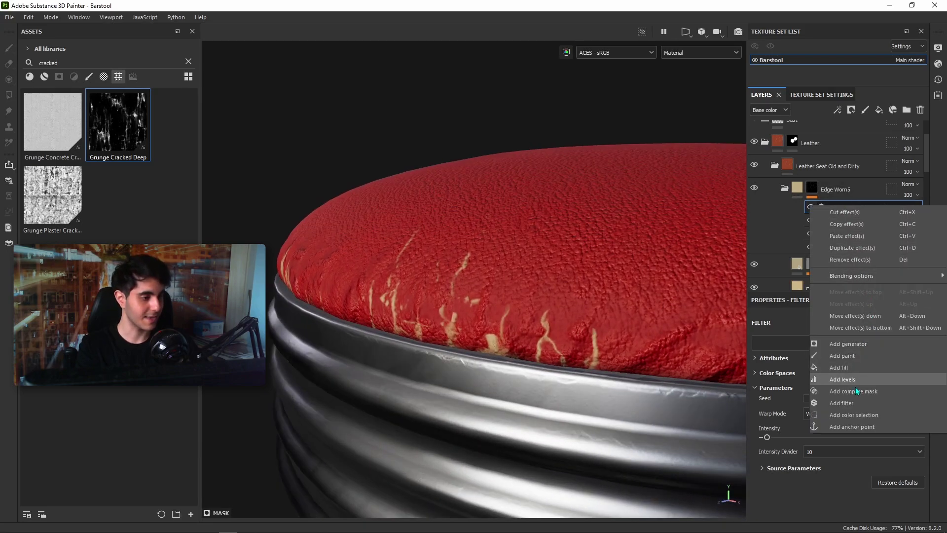
click(846, 405)
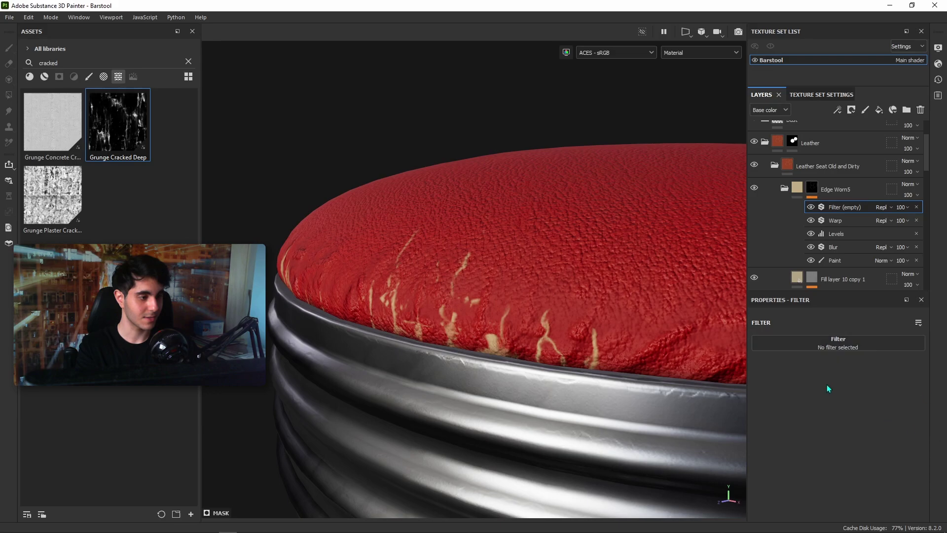
click(841, 345)
key(BackSpace)
key(BackSpace)
key(BackSpace)
key(BackSpace)
key(BackSpace)
text(sharpen)
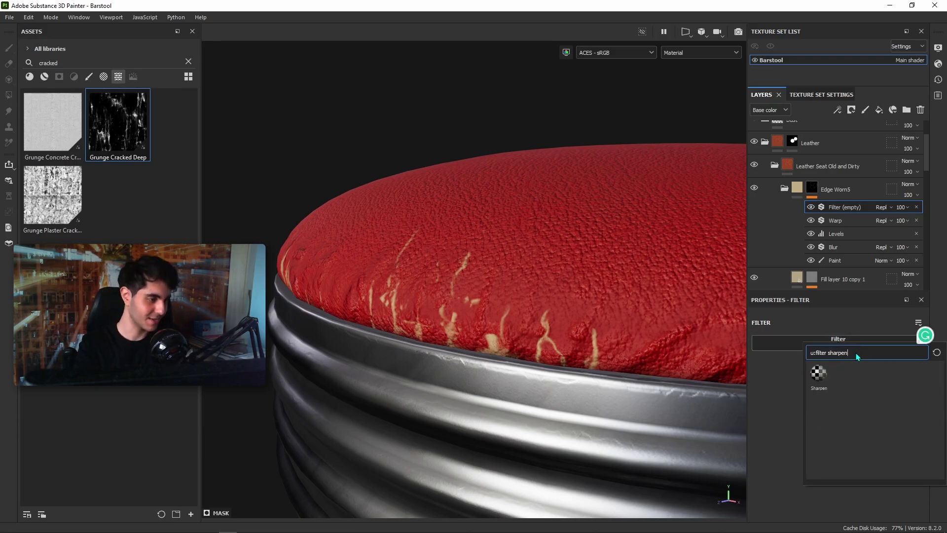
click(819, 374)
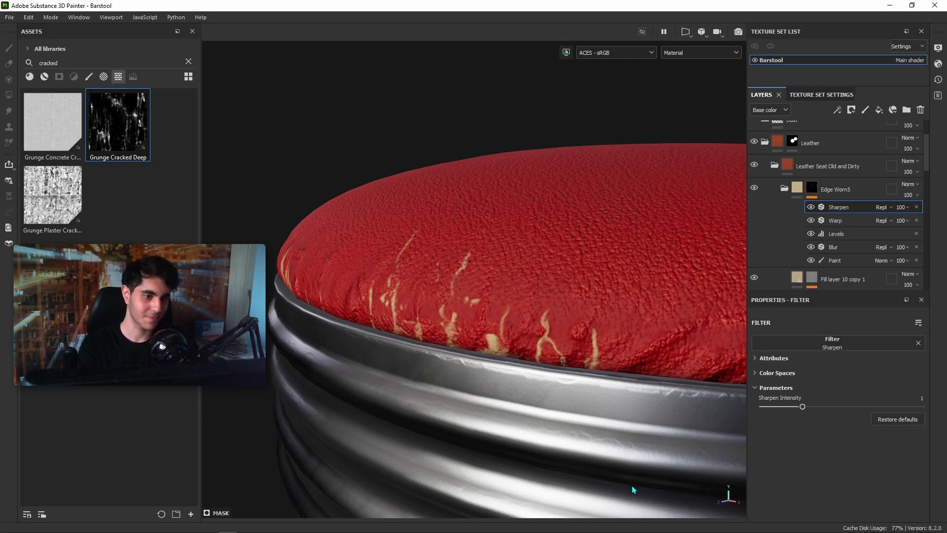
Examine the sharpened wear marks along the seat's edge, both close up and from a distance.
scroll(582, 435, down, 3)
alt+drag(582, 420, 606, 399)
scroll(642, 423, up, 1)
alt+middle_drag(677, 389, 497, 434)
scroll(507, 432, down, 2)
alt+middle_drag(552, 417, 697, 375)
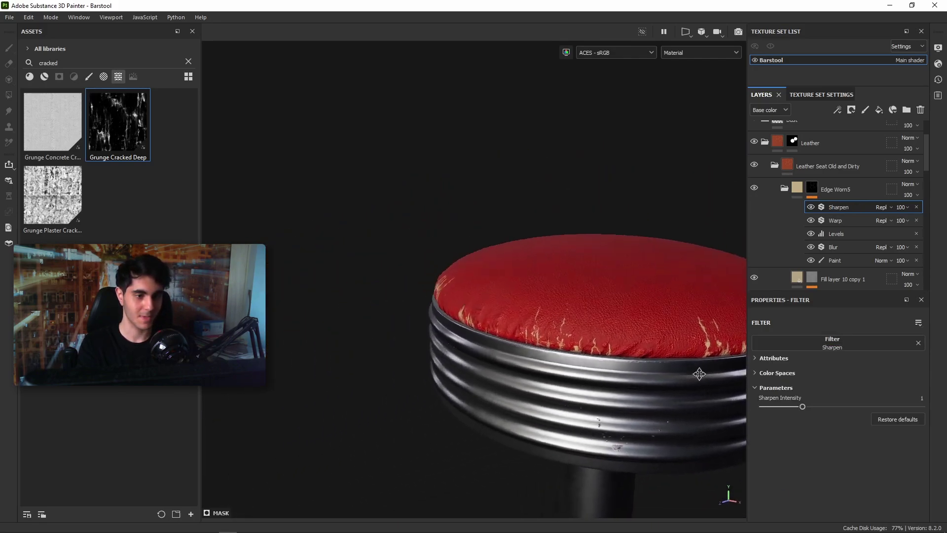
scroll(574, 387, up, 2)
scroll(578, 270, up, 3)
alt+drag(476, 354, 545, 280)
scroll(578, 271, down, 2)
scroll(582, 271, up, 2)
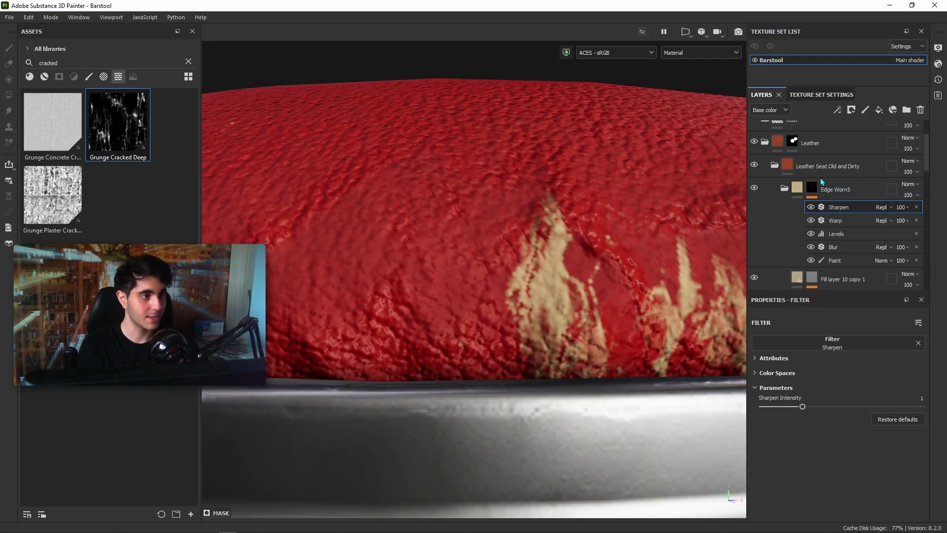
scroll(582, 334, down, 2)
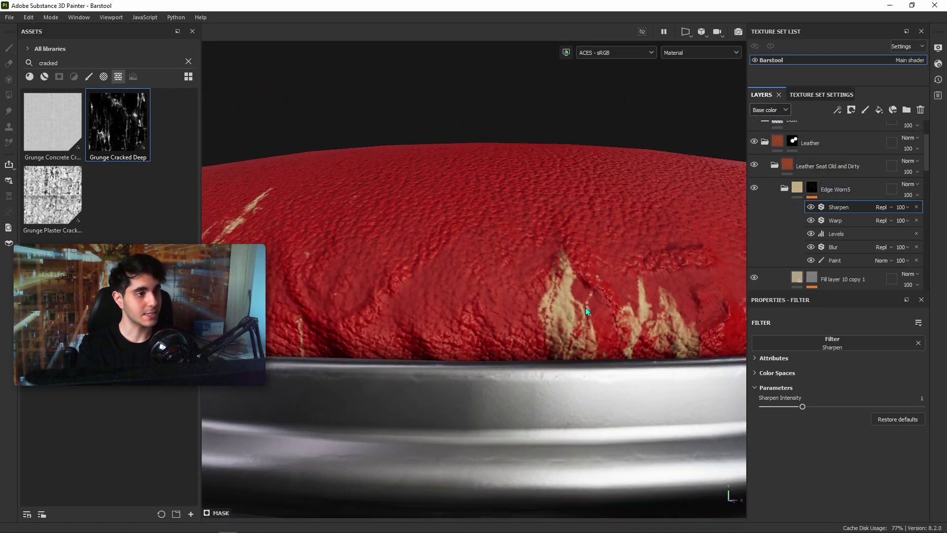
Set the Edge Worn5 folder's blending mode to Normal for the Height channel.
click(772, 112)
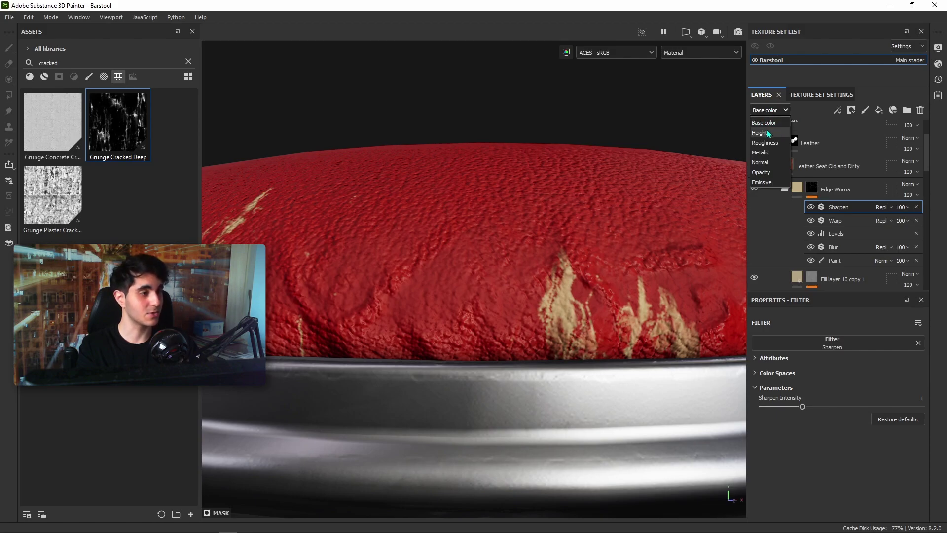
click(768, 130)
click(770, 110)
click(768, 132)
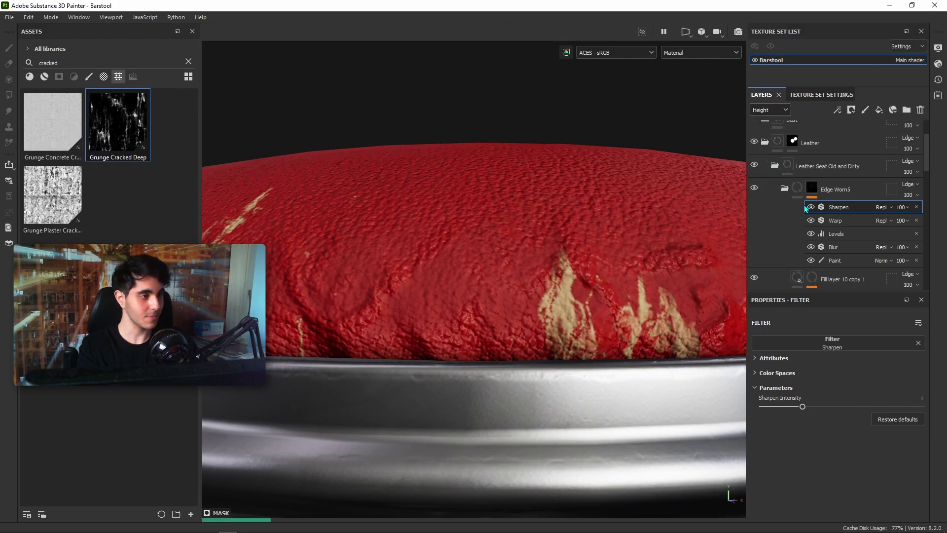
click(913, 185)
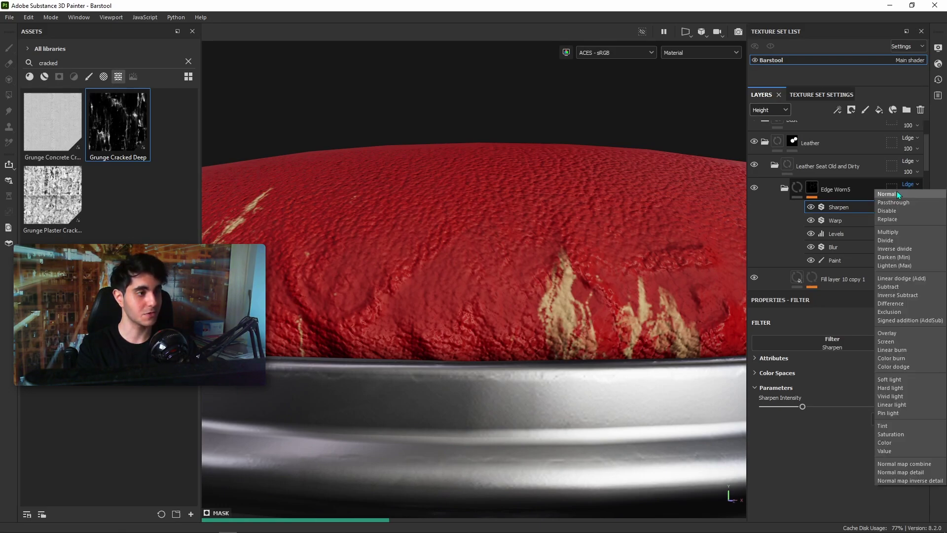
click(896, 191)
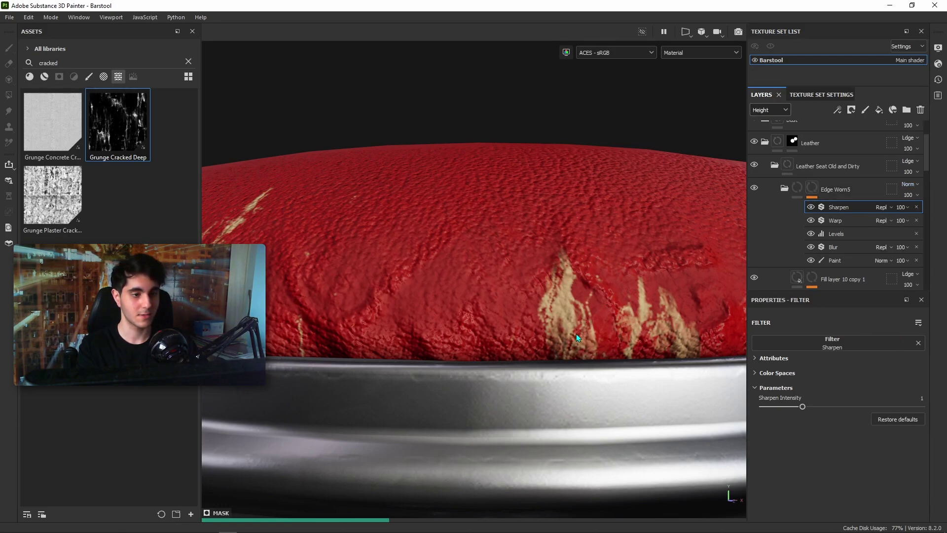
scroll(581, 329, up, 2)
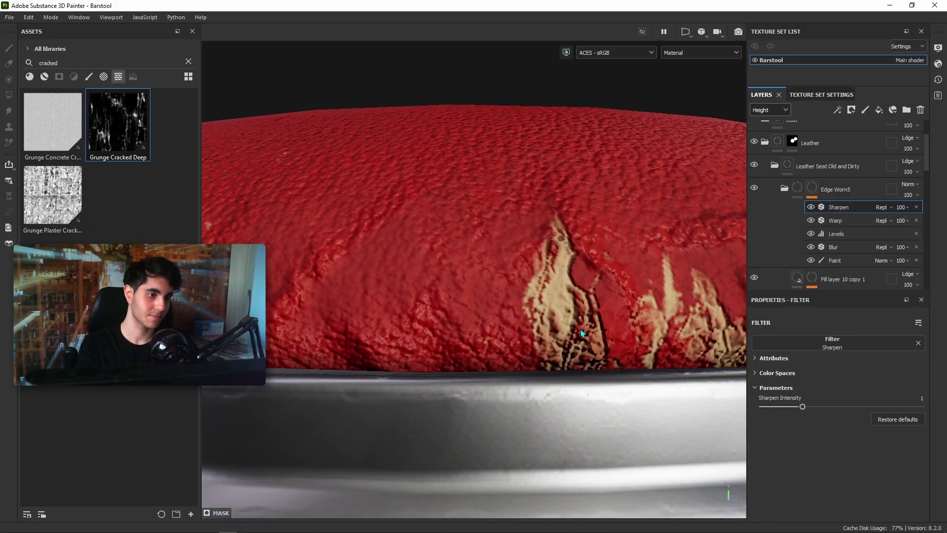
Inspect the height relief of the worn patches around the seat and return the layer stack to the Base color channel.
scroll(582, 330, down, 2)
scroll(582, 330, down, 3)
alt+drag(432, 321, 498, 323)
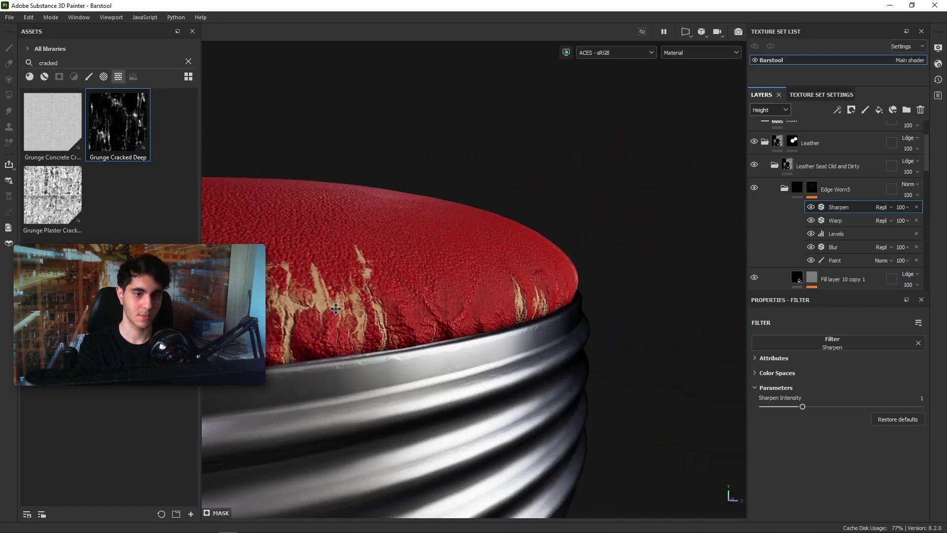
alt+middle_drag(375, 297, 565, 345)
scroll(565, 345, up, 6)
alt+drag(584, 328, 559, 368)
scroll(567, 357, down, 5)
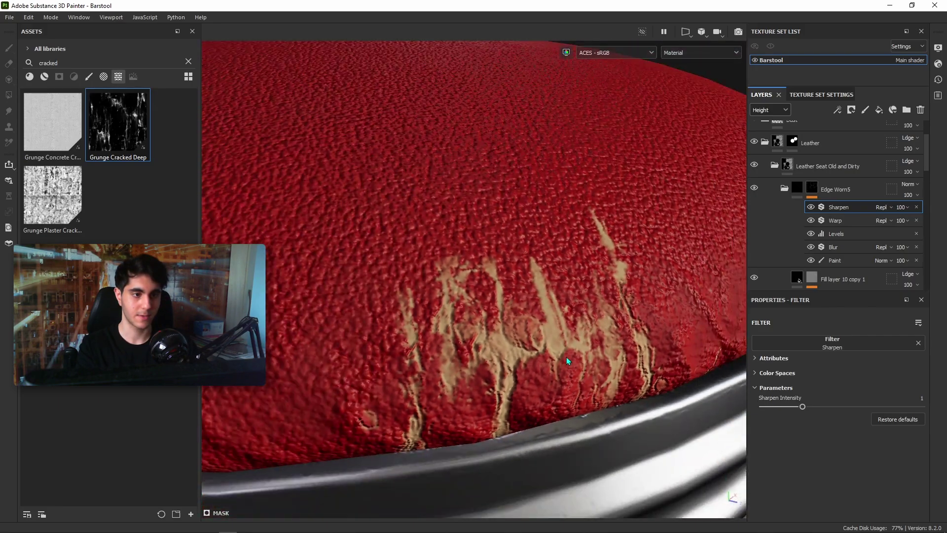
scroll(570, 354, up, 5)
scroll(570, 353, up, 5)
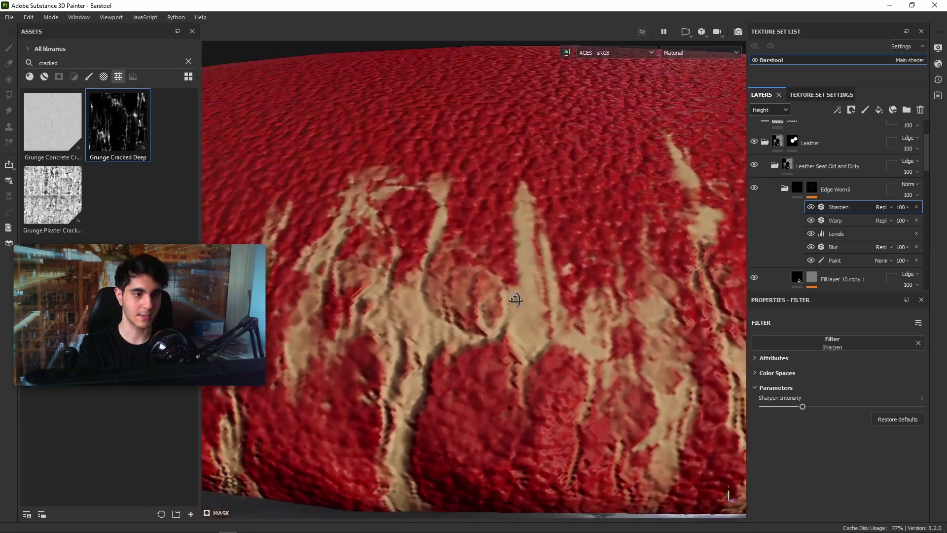
scroll(532, 247, down, 5)
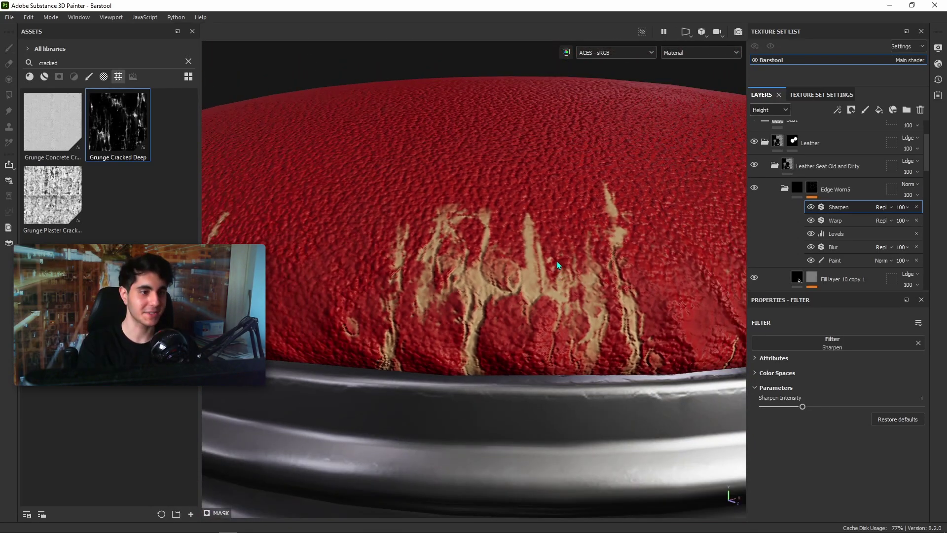
scroll(558, 262, up, 3)
alt+drag(558, 265, 658, 381)
scroll(562, 327, down, 3)
alt+drag(560, 327, 554, 355)
scroll(594, 360, up, 6)
alt+middle_drag(563, 313, 535, 240)
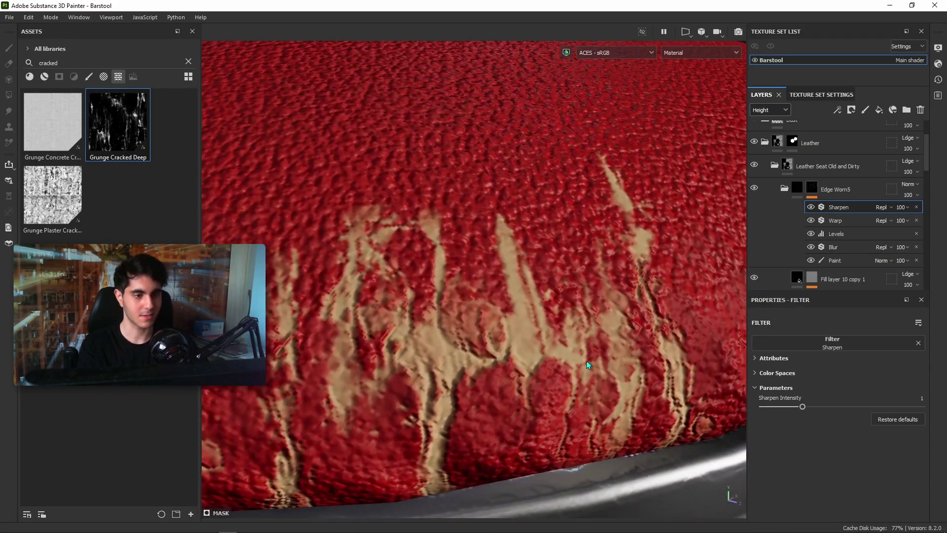
scroll(590, 365, down, 5)
scroll(582, 359, up, 4)
alt+middle_drag(603, 293, 582, 380)
scroll(582, 380, down, 3)
alt+drag(583, 380, 529, 313)
scroll(588, 348, up, 4)
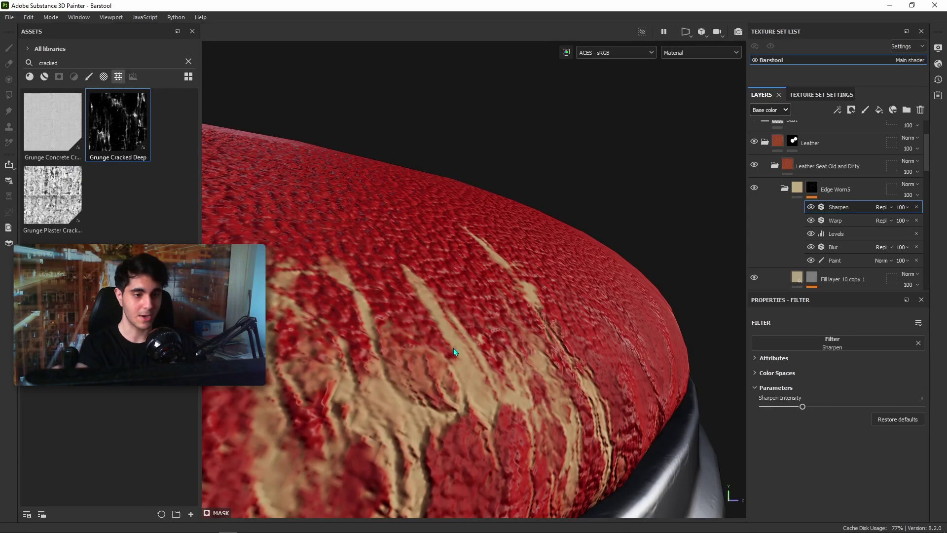
Add a fill layer named Height above the Edge Worn5 folder and leave only its height channel enabled.
scroll(508, 348, down, 3)
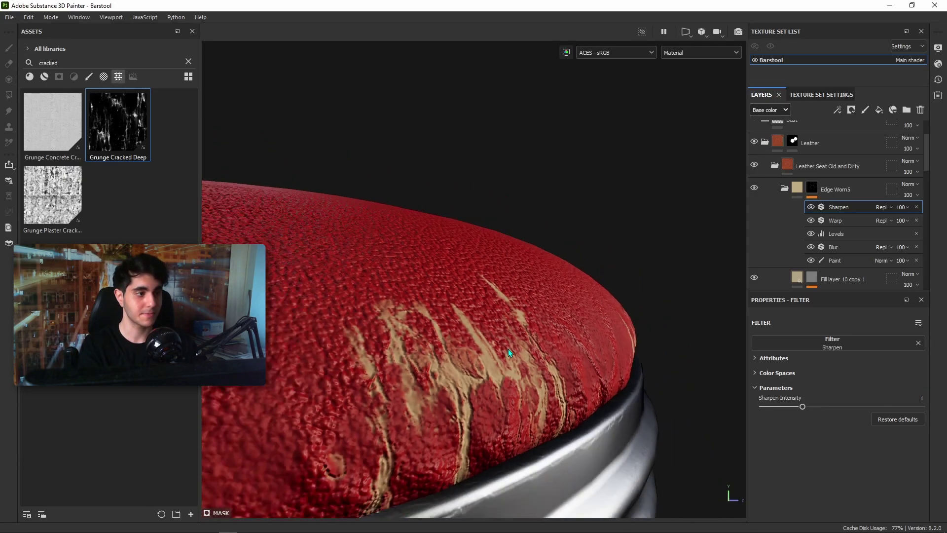
alt+drag(508, 349, 443, 366)
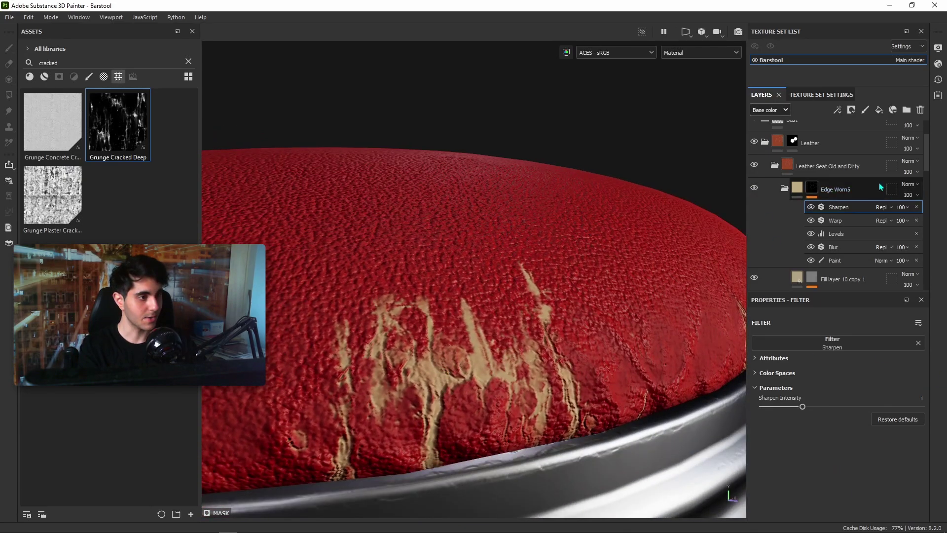
click(880, 109)
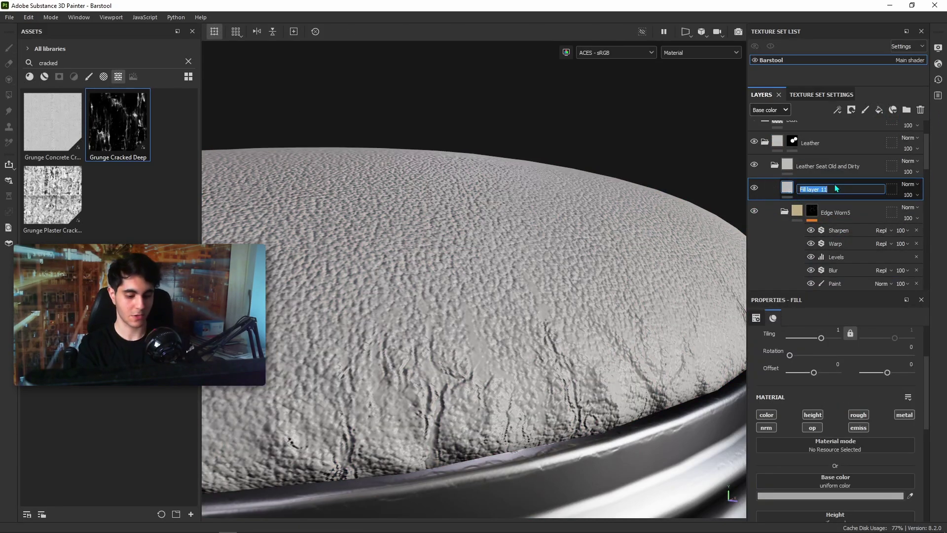
double_click(835, 186)
text(Hei)
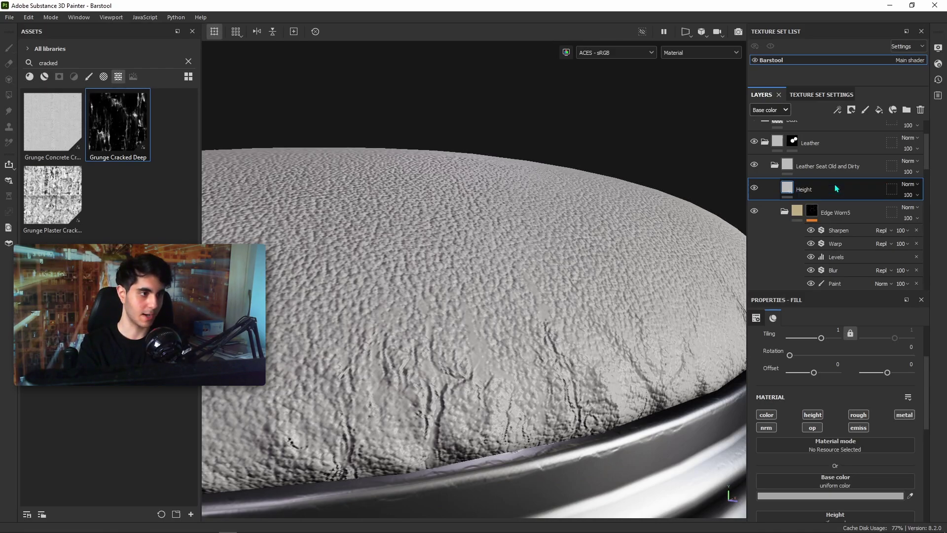
text(ght)
key(Return)
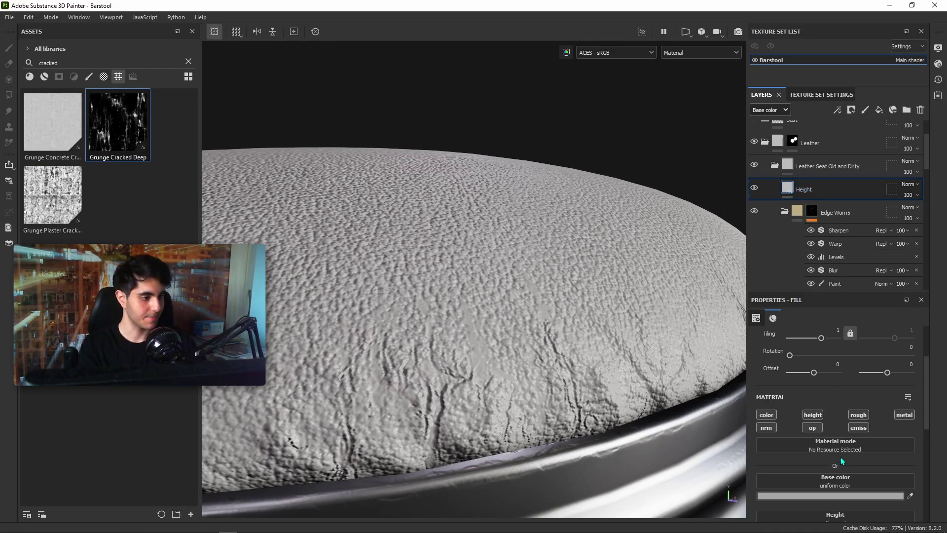
alt+click(812, 416)
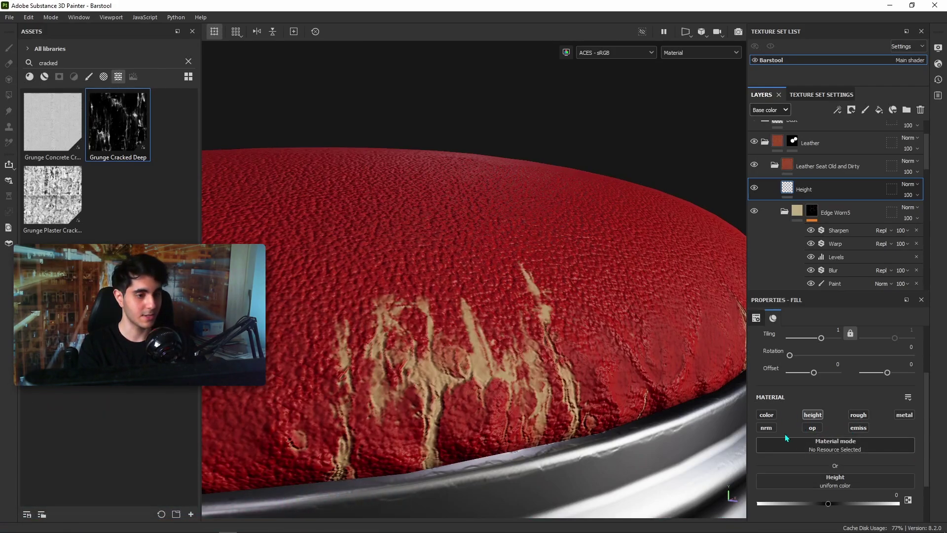
Move the Height layer to the top inside the Edge Worn5 folder and set its height value to -0.0311.
drag(827, 188, 822, 237)
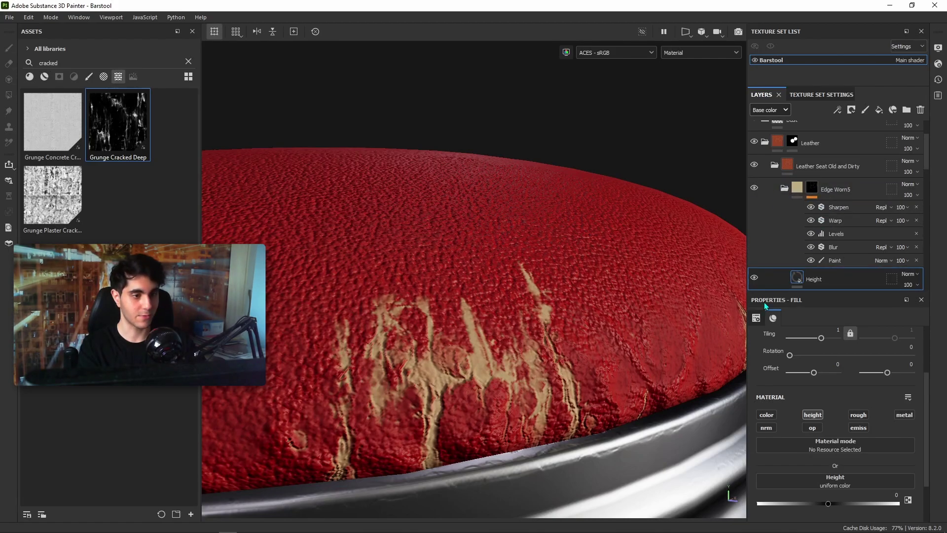
scroll(603, 394, down, 3)
scroll(594, 395, up, 6)
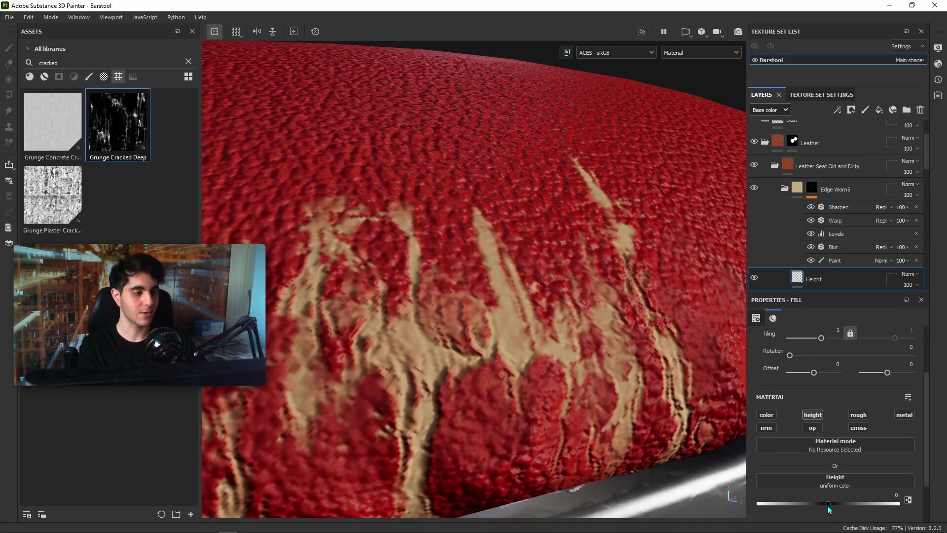
drag(829, 507, 826, 506)
Examine the recessed worn patches around the seat's edge from several sides, both close up and from a distance.
scroll(529, 390, down, 4)
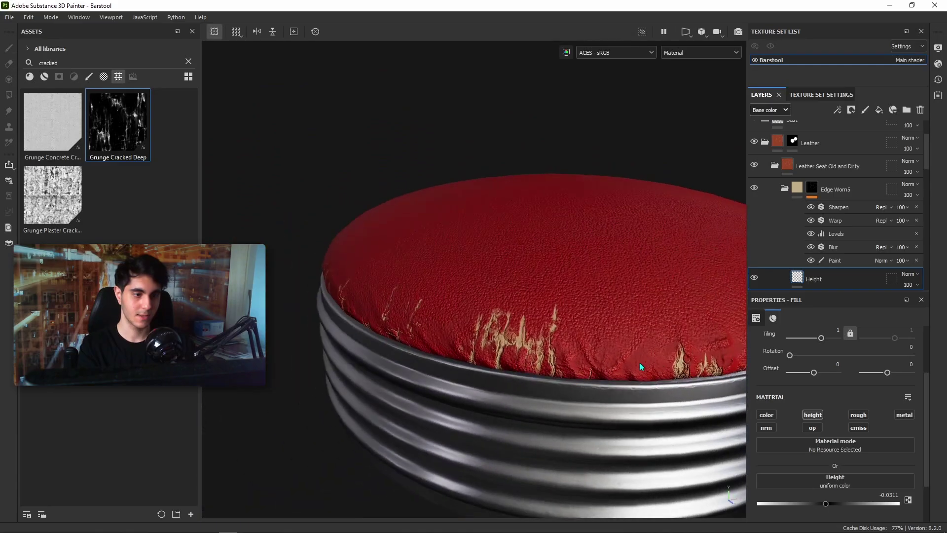
alt+drag(657, 367, 531, 291)
scroll(467, 374, up, 3)
scroll(614, 398, down, 3)
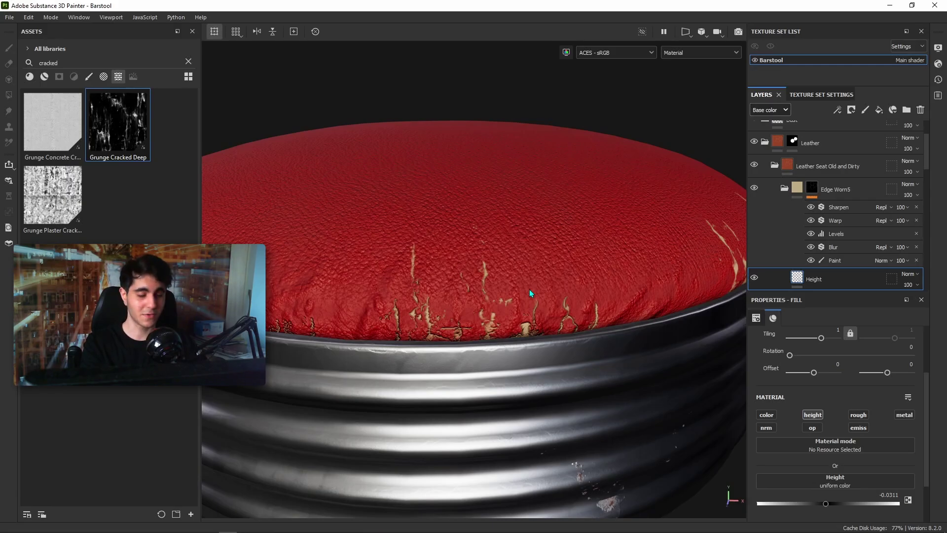
scroll(531, 291, down, 5)
scroll(539, 313, up, 3)
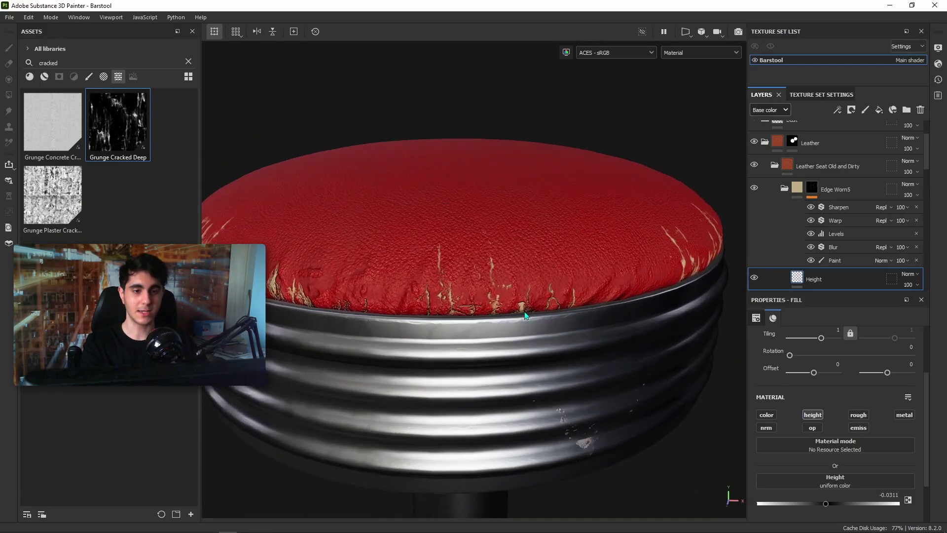
alt+drag(518, 311, 648, 333)
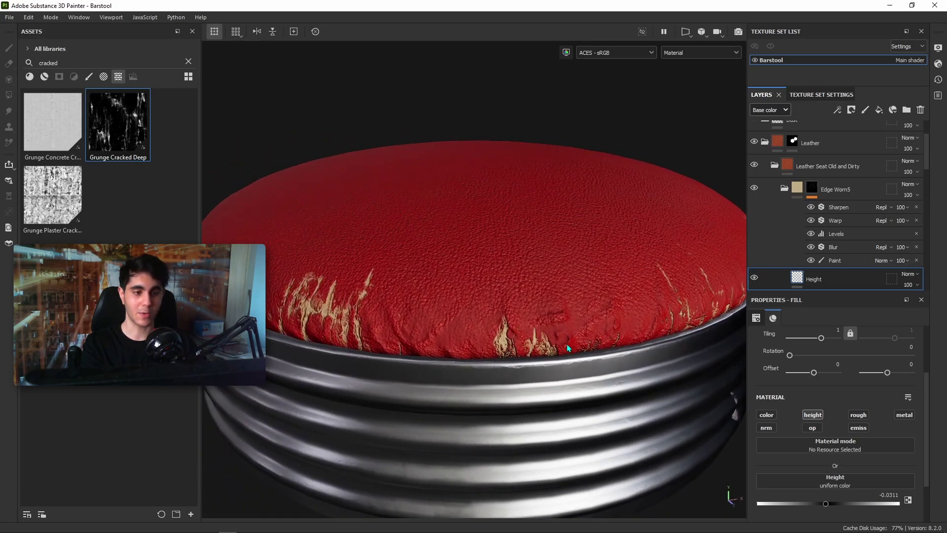
scroll(562, 365, down, 3)
scroll(573, 345, up, 5)
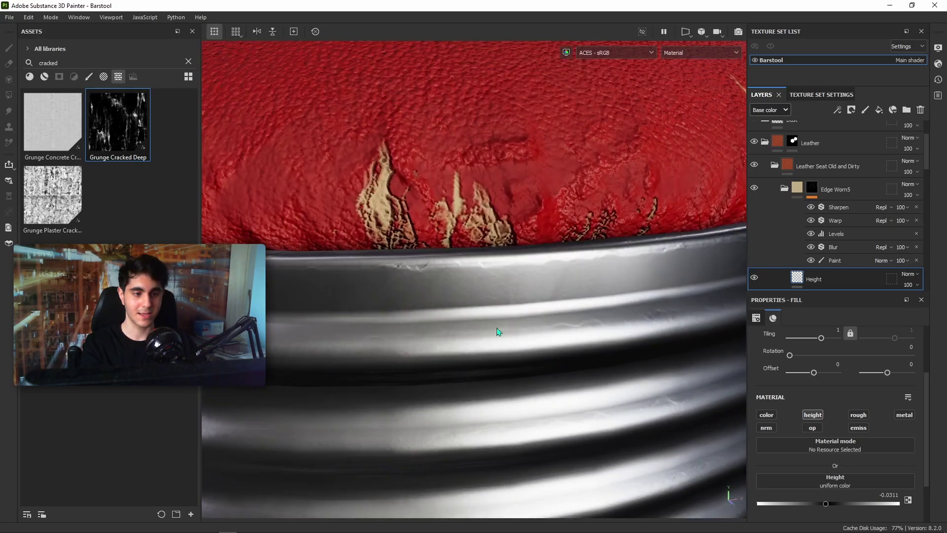